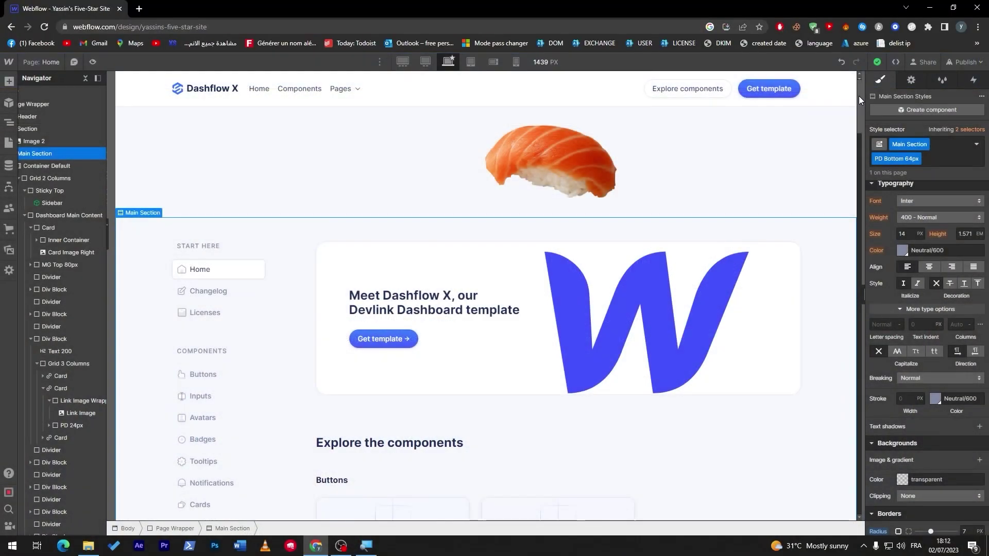
# Drop a new Section element at the bottom of the page, just above the footer.
pyautogui.moveTo(858, 96); pyautogui.dragTo(833, 494)
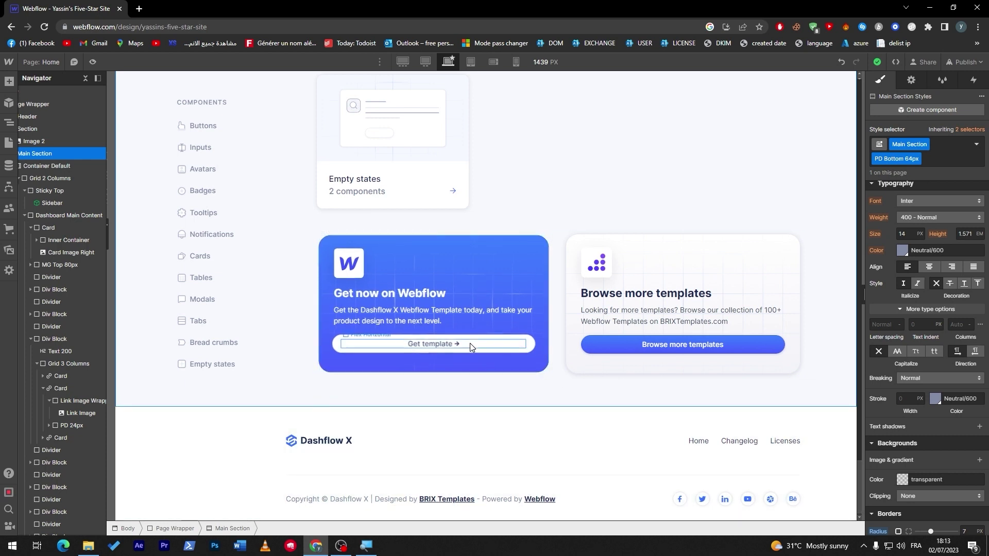
pyautogui.scroll(1, 858, 462)
pyautogui.moveTo(859, 462); pyautogui.dragTo(842, 39)
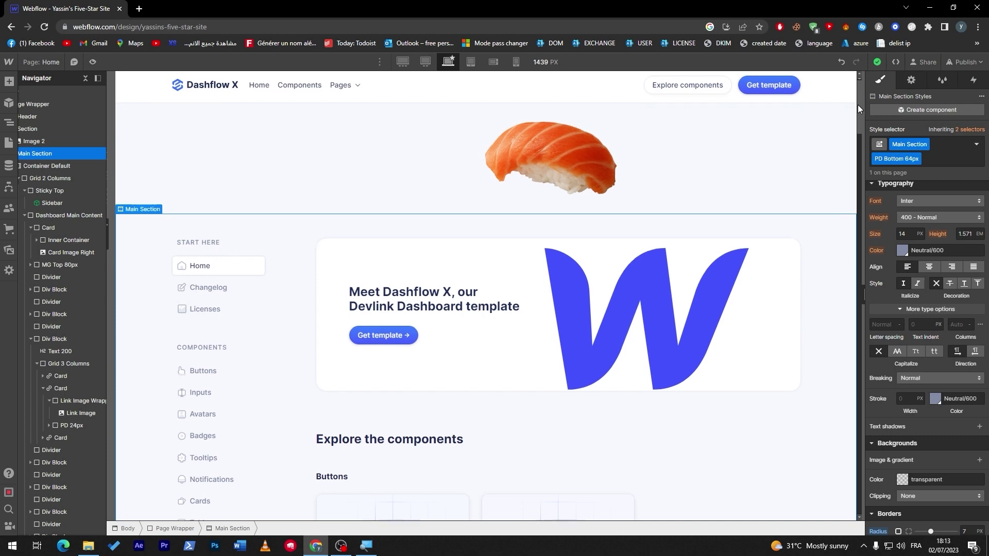
pyautogui.moveTo(858, 104); pyautogui.dragTo(858, 113)
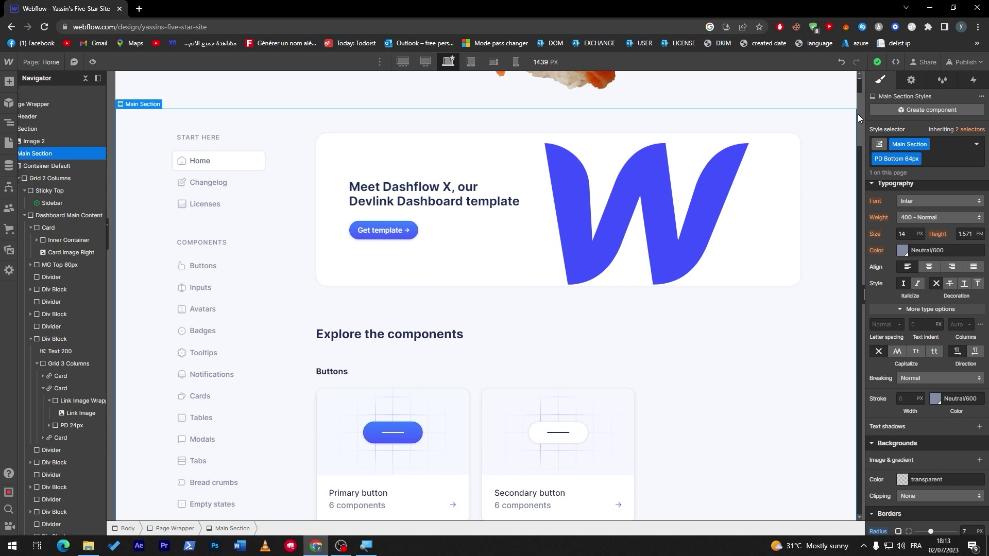
pyautogui.moveTo(858, 113); pyautogui.dragTo(858, 479)
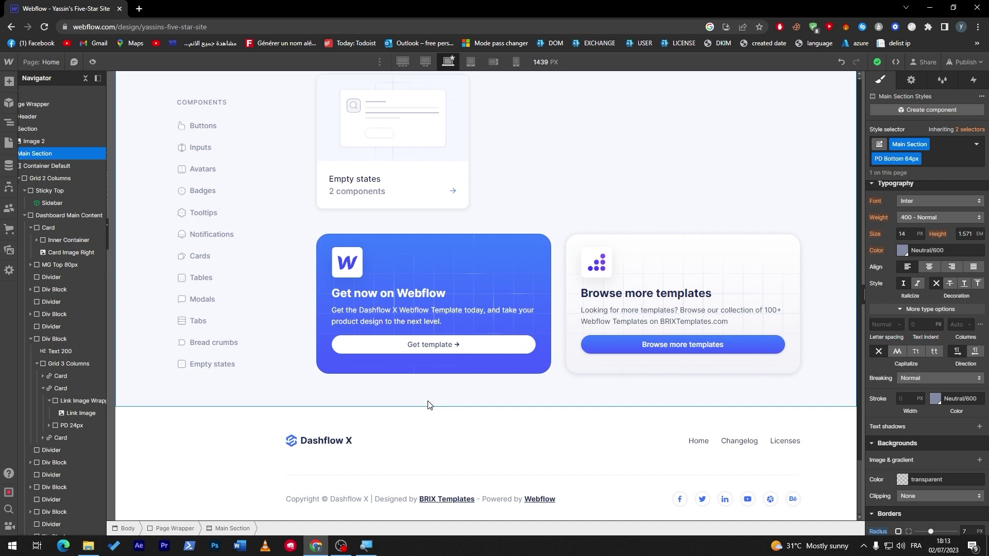
pyautogui.click(9, 81)
pyautogui.moveTo(45, 154); pyautogui.dragTo(476, 409)
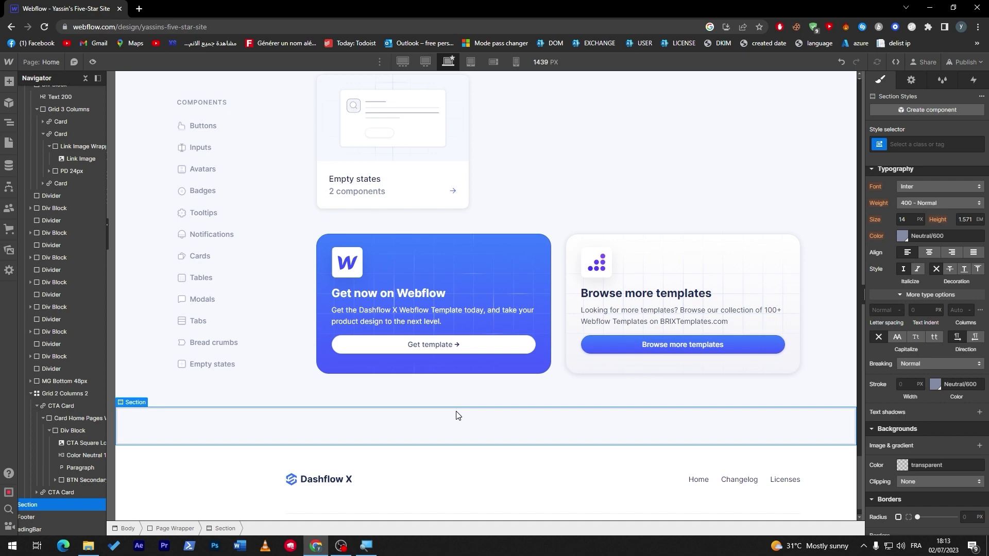
# Drop a Heading element into the new bottom section.
pyautogui.click(9, 82)
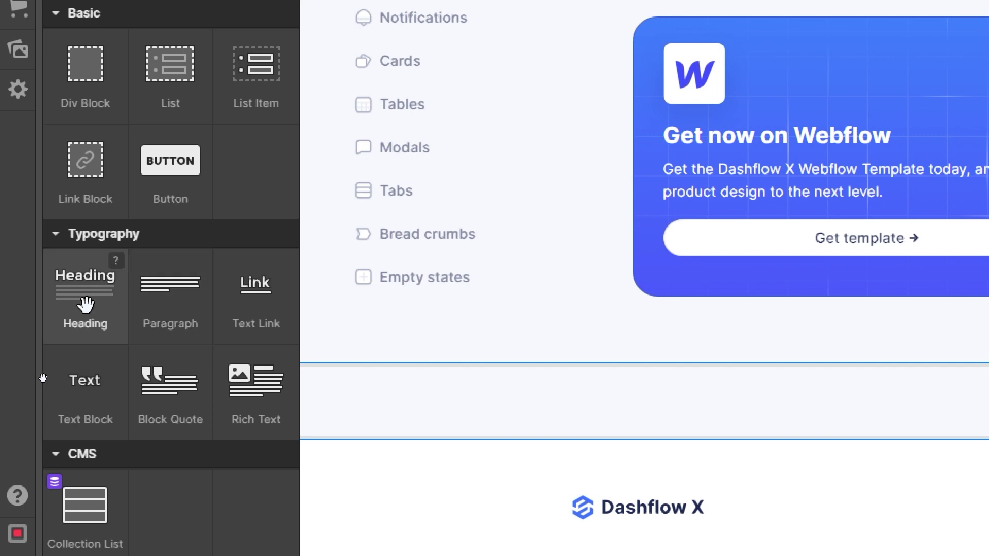
pyautogui.moveTo(84, 493); pyautogui.dragTo(829, 555)
pyautogui.moveTo(829, 437); pyautogui.dragTo(978, 389)
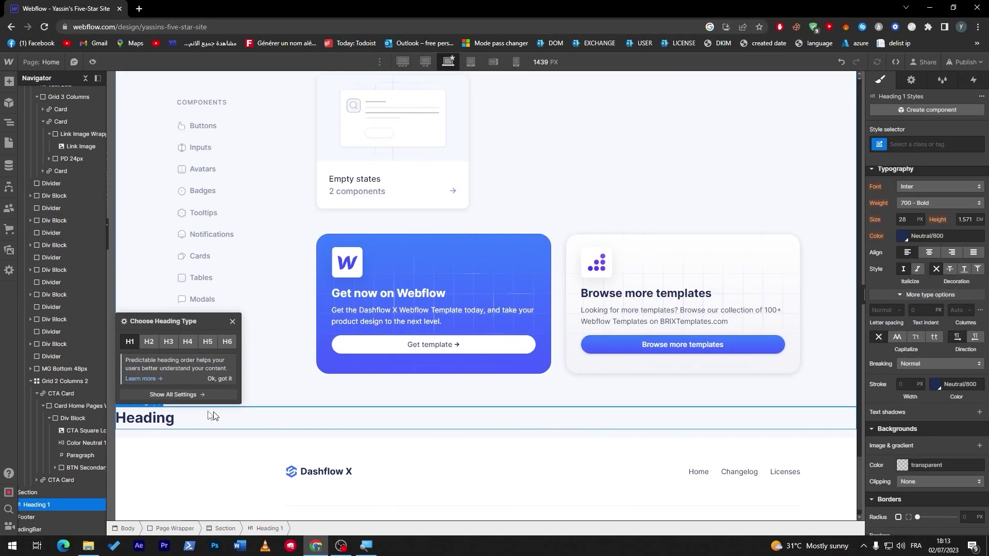
pyautogui.click(125, 397)
# Change the heading text to 'FAQ' and centre-align it.
pyautogui.doubleClick(164, 385)
pyautogui.doubleClick(158, 417)
pyautogui.write('FQ')
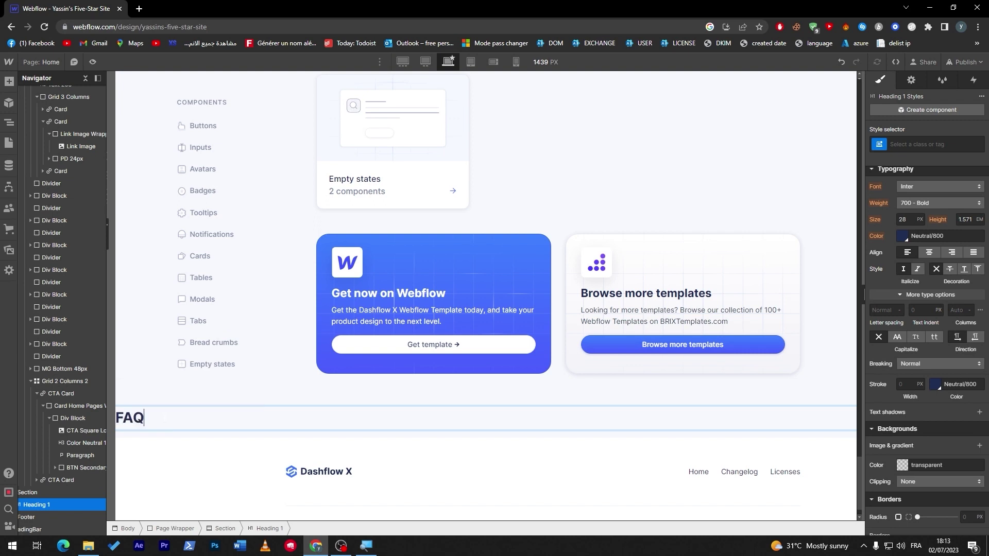
pyautogui.click(929, 253)
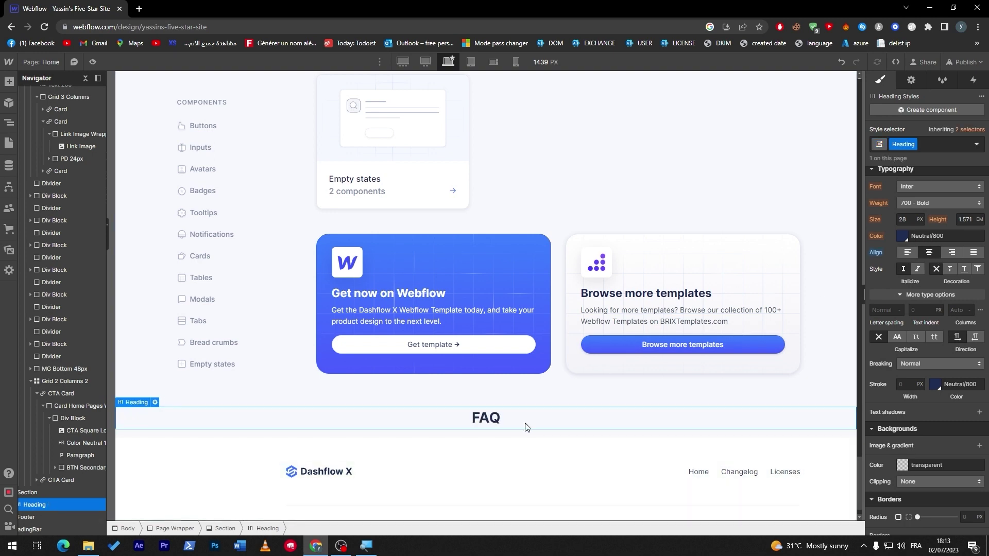
pyautogui.click(9, 82)
# Add a second section below the FAQ heading, then drop in and delete a bulleted list.
pyautogui.moveTo(45, 150); pyautogui.dragTo(481, 442)
pyautogui.click(10, 84)
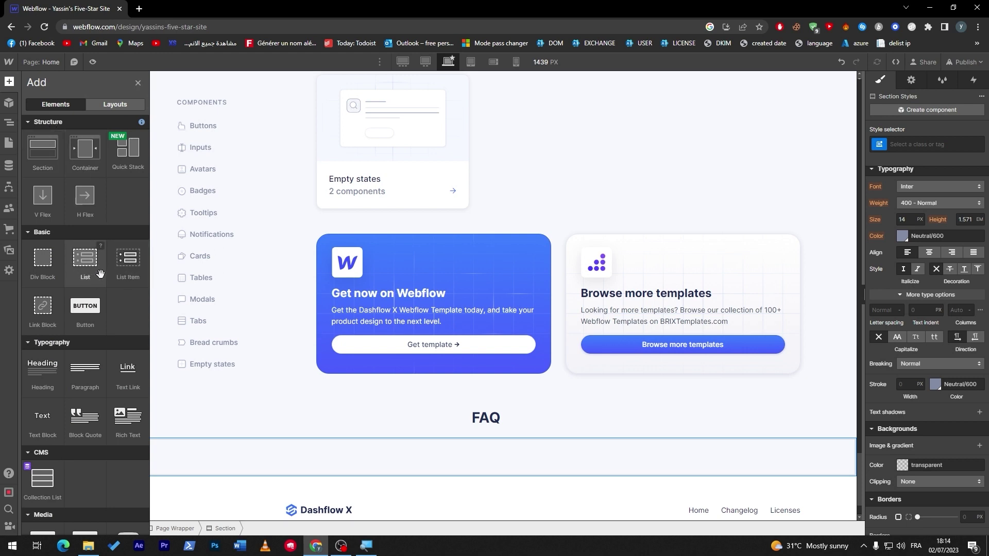
pyautogui.moveTo(100, 273); pyautogui.dragTo(298, 462)
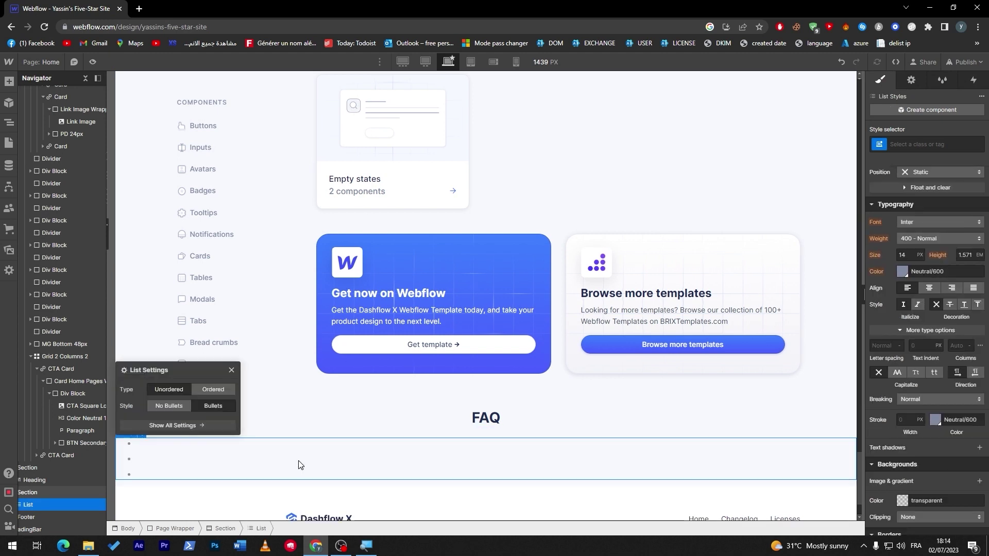
pyautogui.click(149, 452)
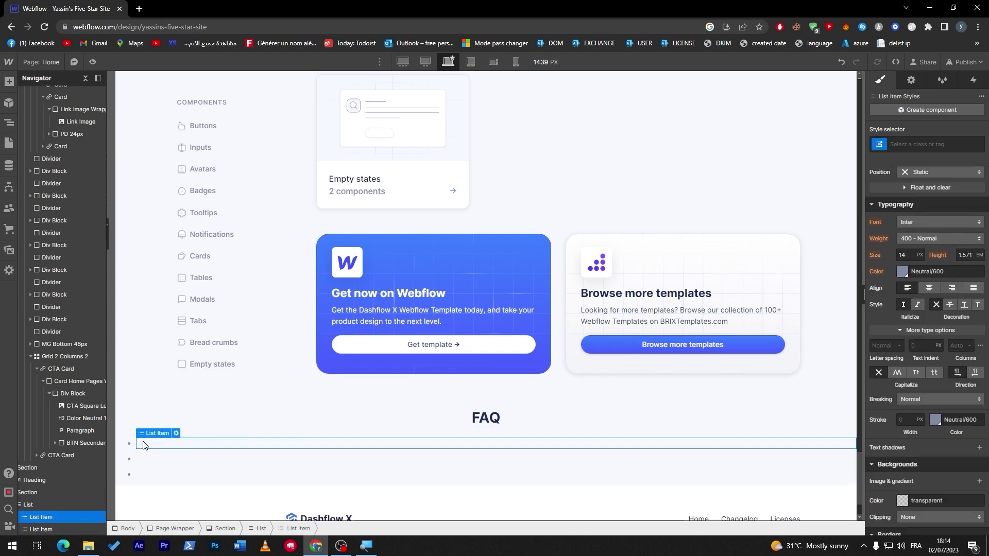
pyautogui.press('Delete')
pyautogui.press('Delete')
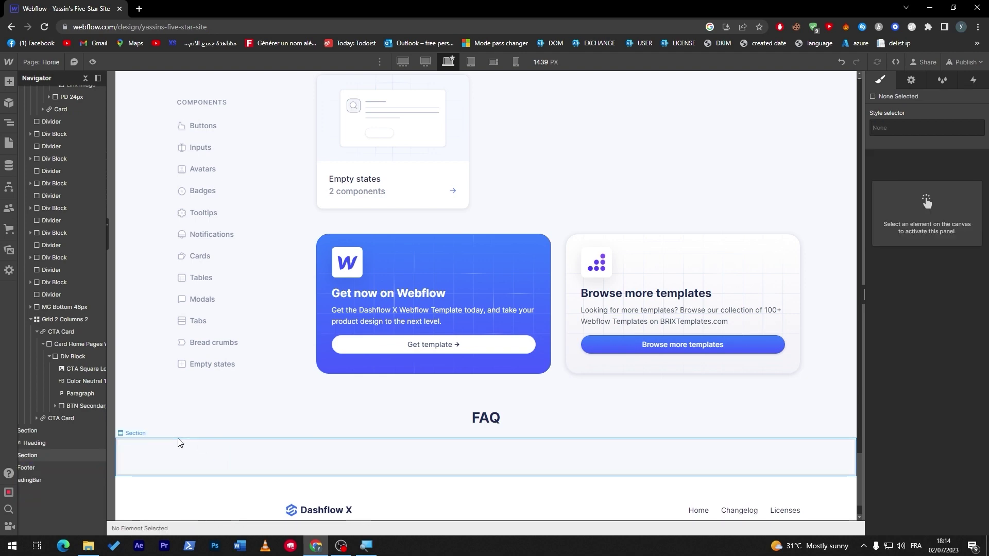
pyautogui.click(179, 443)
# Try placing a List Item and then a Select field in the empty section.
pyautogui.click(9, 81)
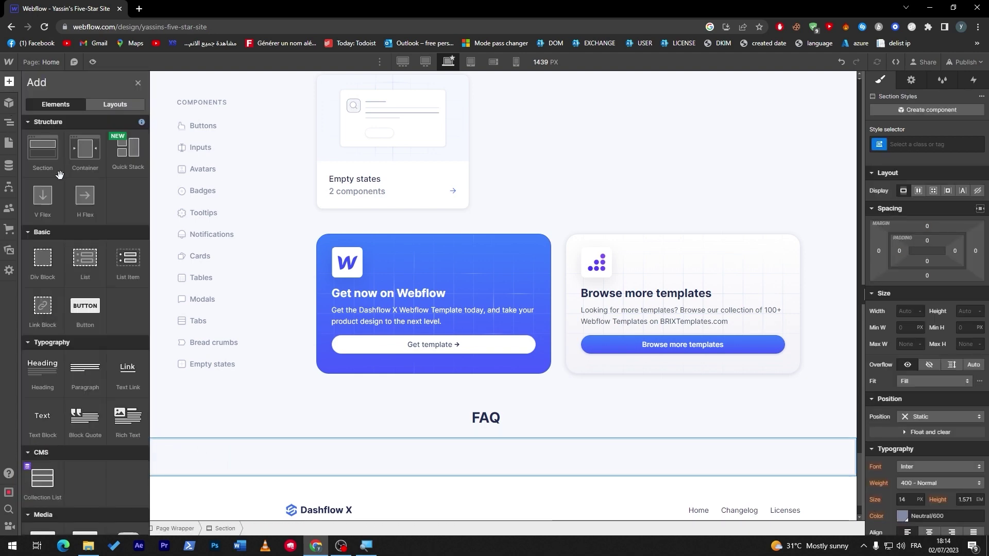
pyautogui.moveTo(122, 259); pyautogui.dragTo(278, 441)
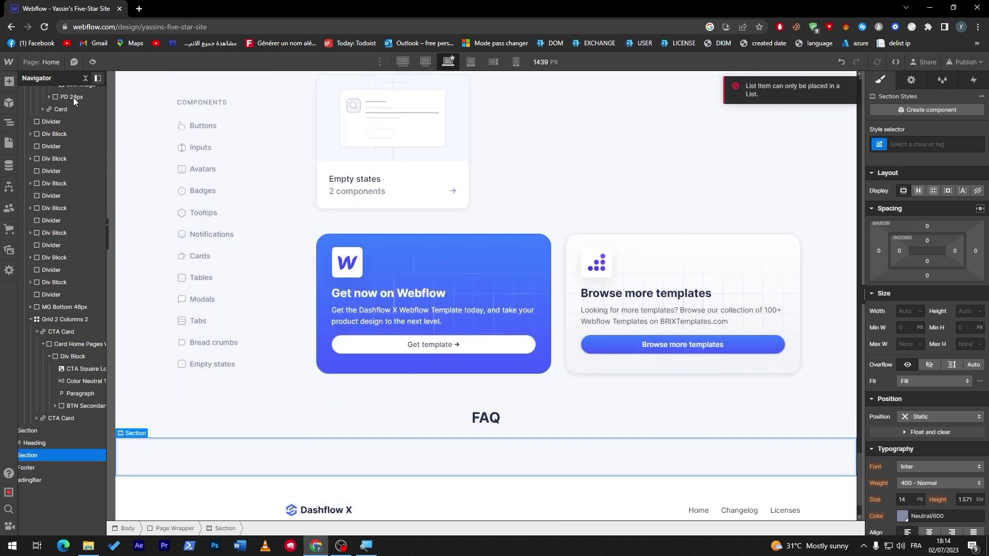
pyautogui.click(9, 81)
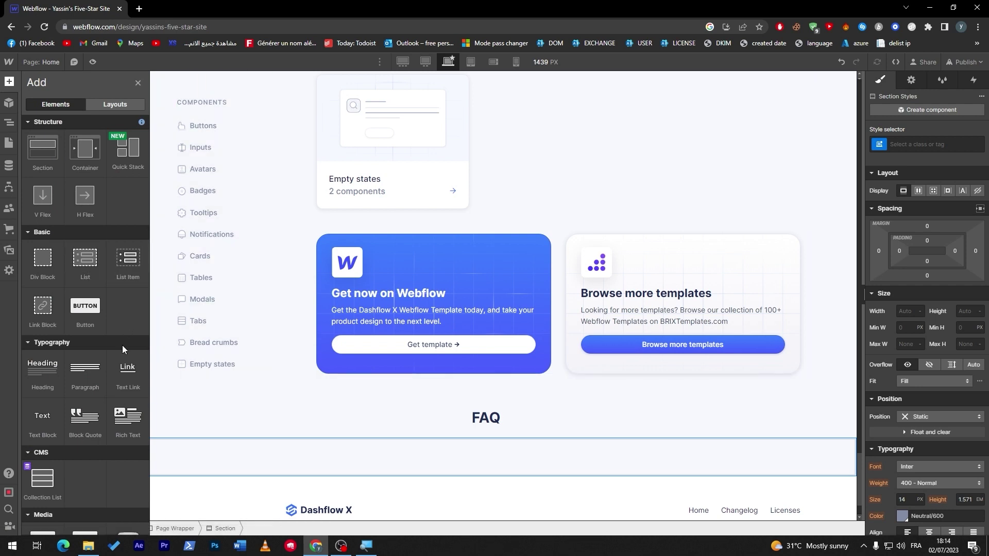
pyautogui.scroll(-4, 144, 237)
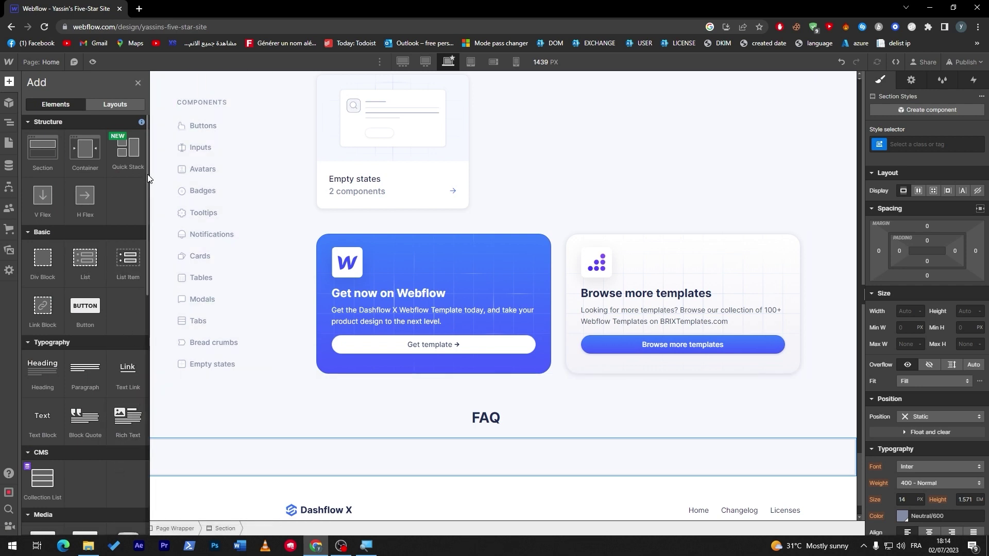
pyautogui.scroll(-3, 144, 255)
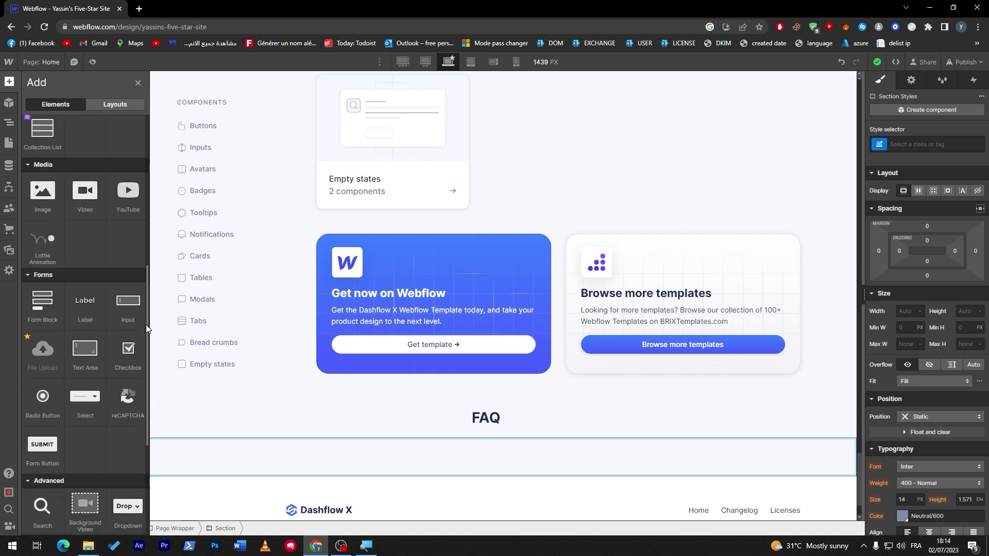
pyautogui.scroll(-3, 146, 325)
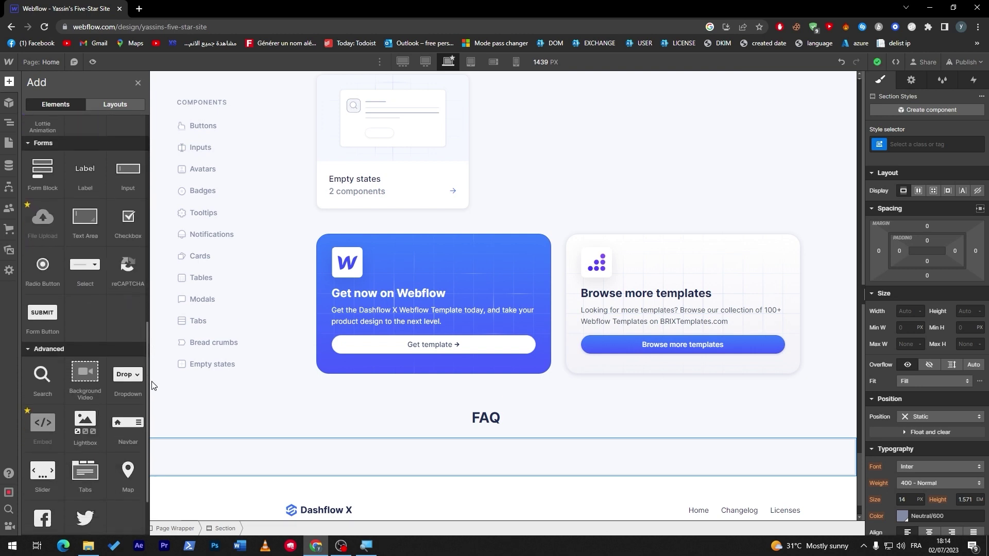
pyautogui.scroll(-2, 150, 402)
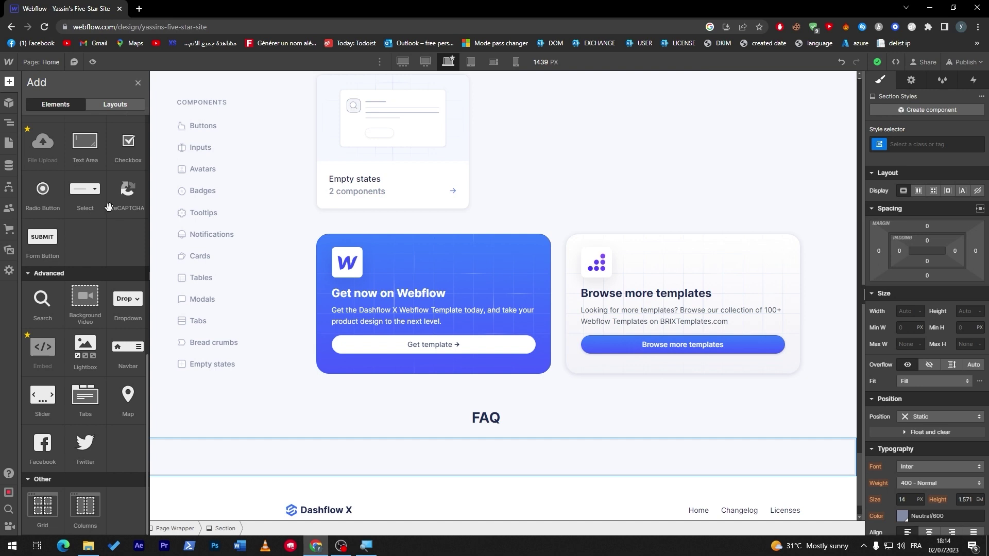
pyautogui.moveTo(198, 430); pyautogui.dragTo(183, 460)
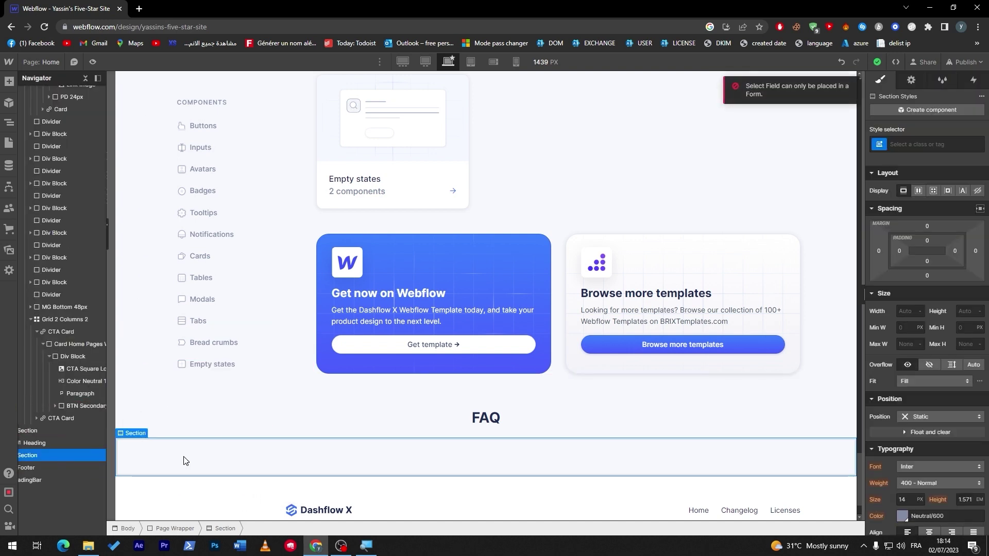
pyautogui.click(13, 545)
pyautogui.write('paint')
pyautogui.press('Return')
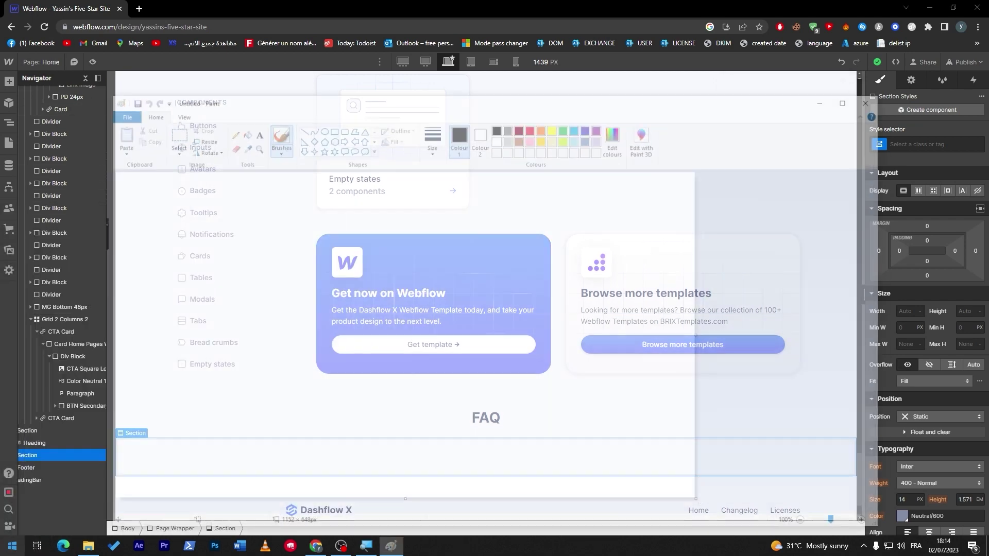
pyautogui.moveTo(420, 97)
pyautogui.mouseDown()
pyautogui.moveTo(450, 107)
pyautogui.moveTo(795, 54)
pyautogui.mouseUp()
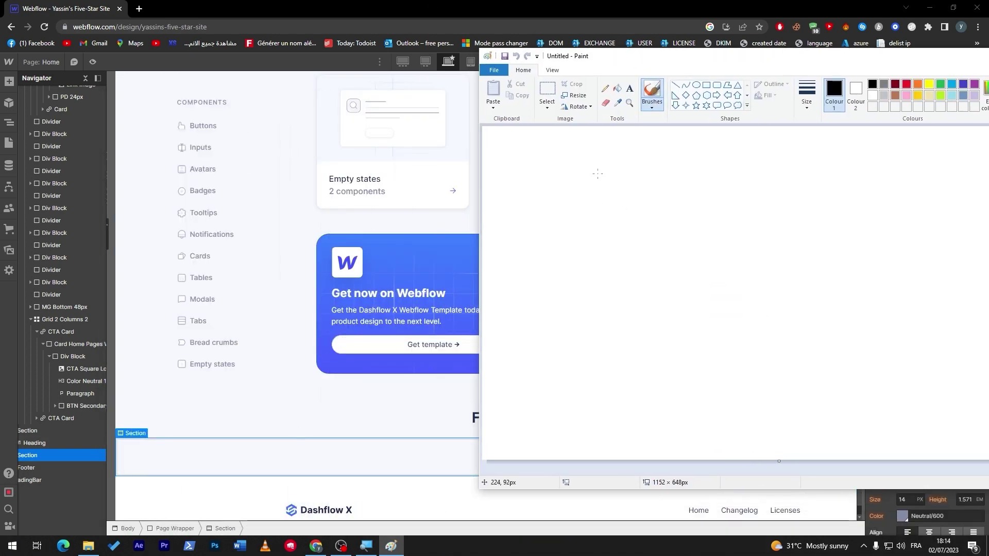
pyautogui.moveTo(603, 66); pyautogui.dragTo(466, 80)
pyautogui.moveTo(404, 198); pyautogui.dragTo(410, 243)
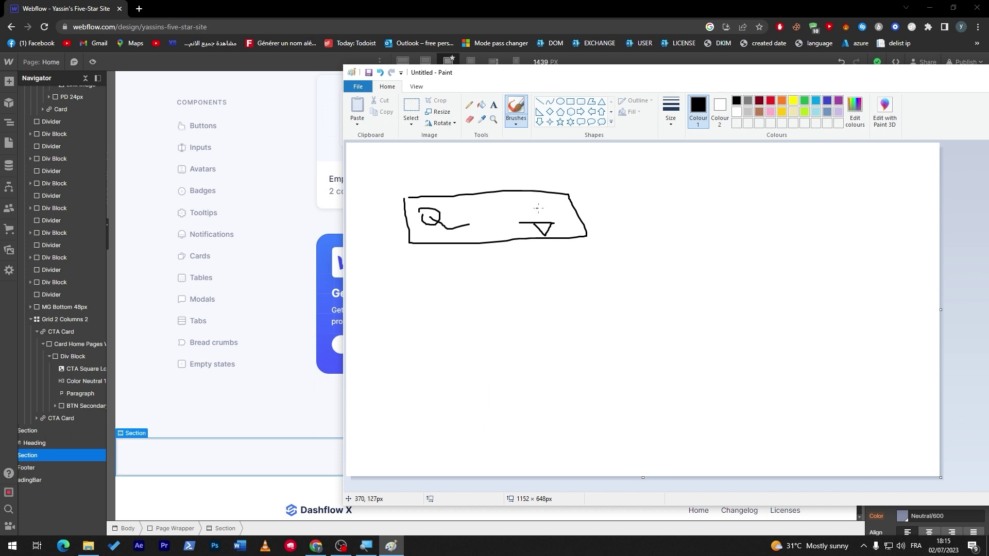
pyautogui.moveTo(664, 73); pyautogui.dragTo(343, 120)
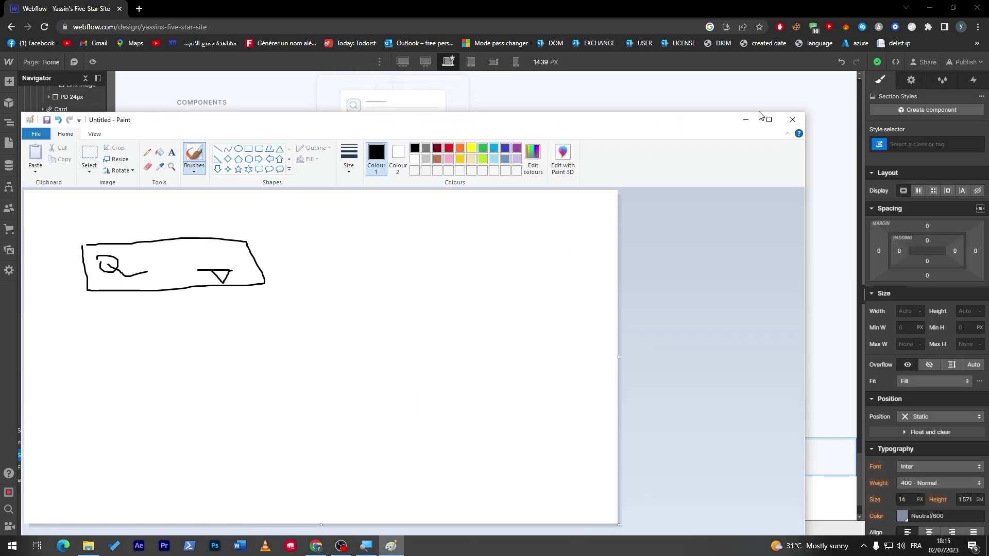
pyautogui.click(792, 120)
pyautogui.click(430, 340)
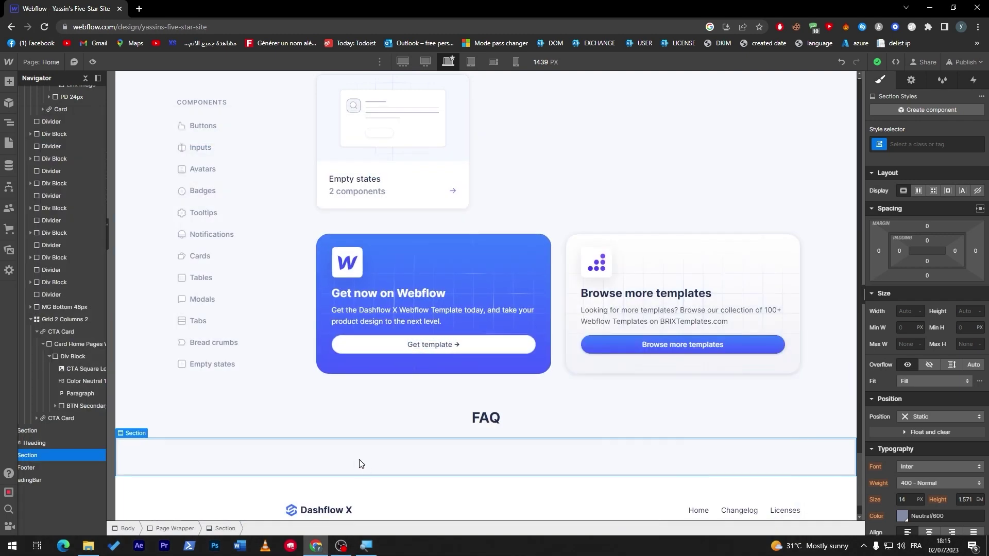
# Undo a heading that was accidentally dropped into the CTA card.
pyautogui.click(9, 81)
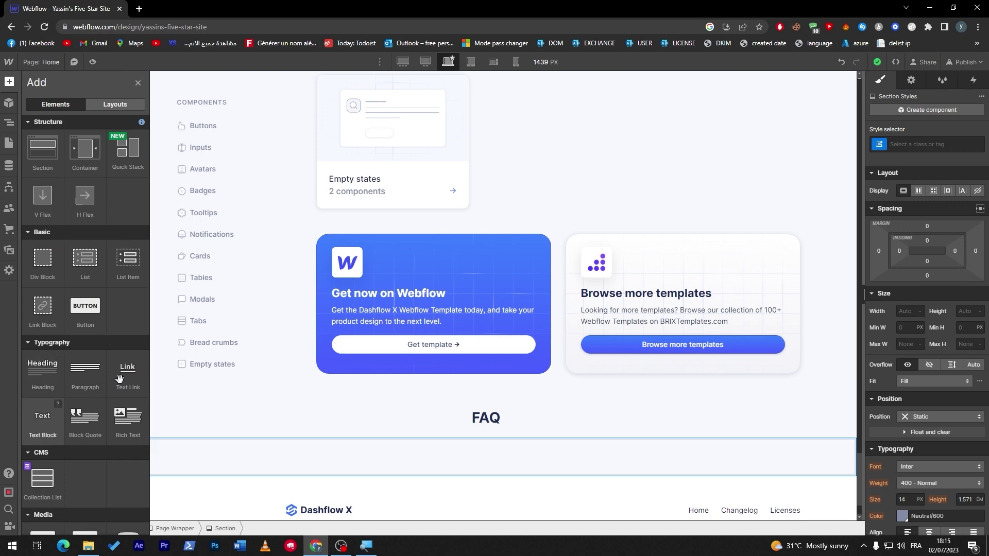
pyautogui.moveTo(42, 367); pyautogui.dragTo(288, 299)
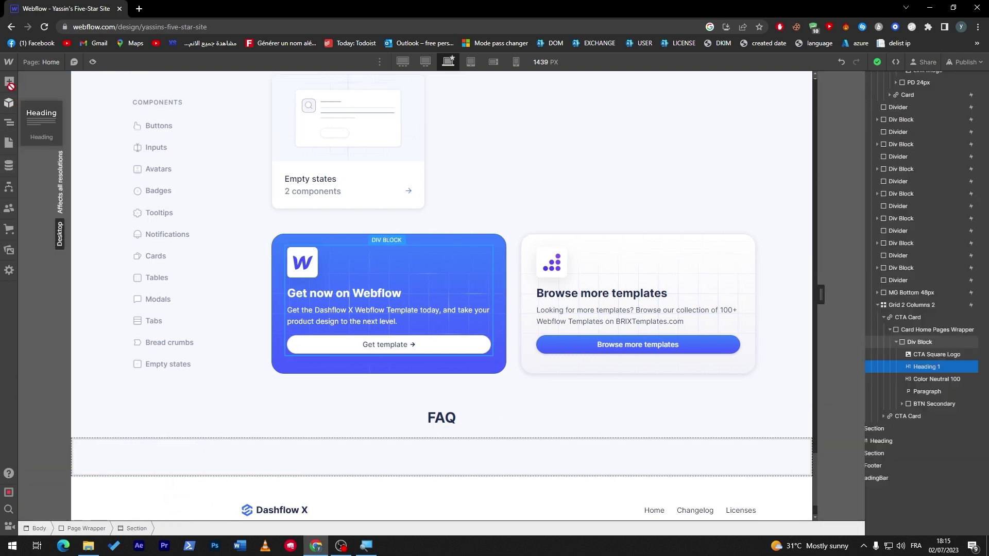
pyautogui.click(314, 295)
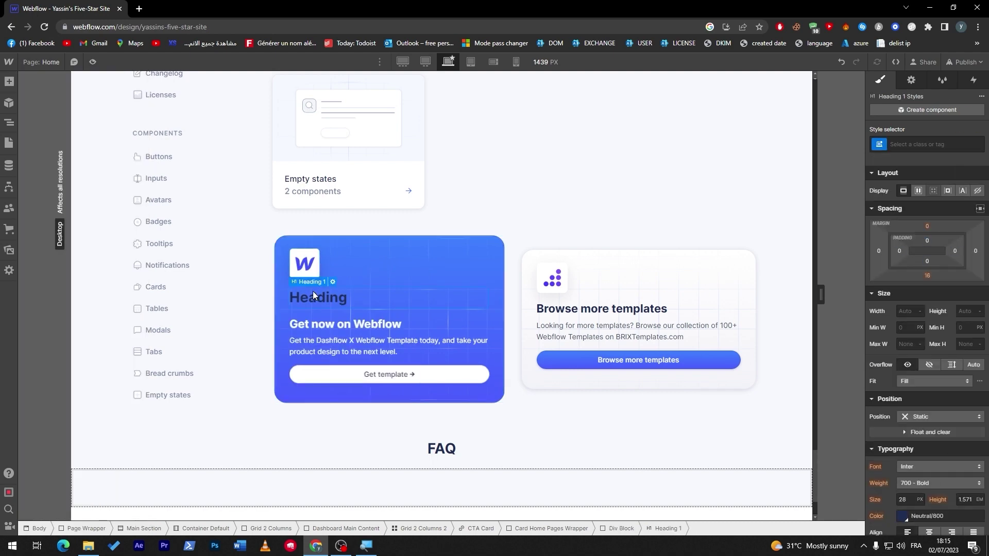
pyautogui.hotkey('ctrl', 'z')
# Place a Paragraph below the FAQ heading and clear its Lorem ipsum placeholder text.
pyautogui.click(9, 82)
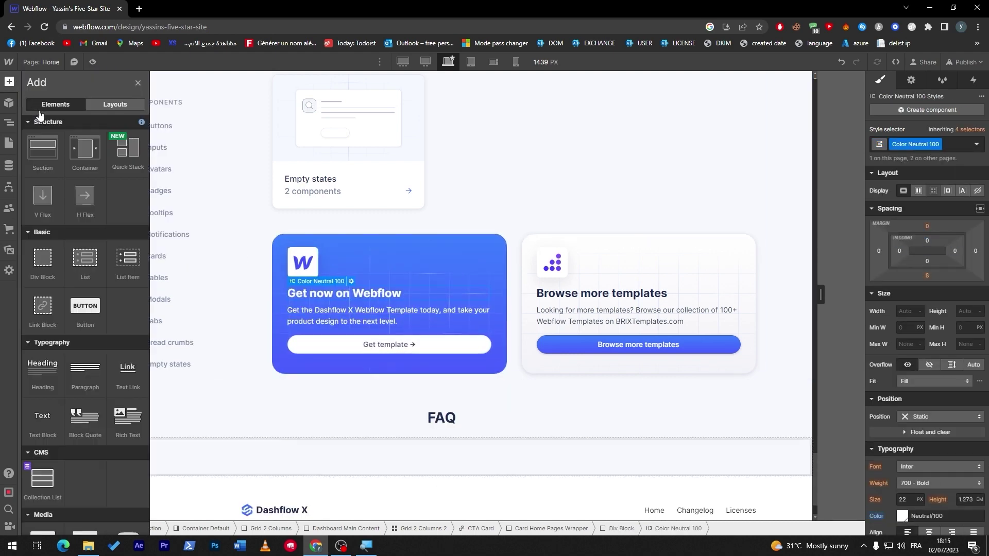
pyautogui.moveTo(84, 372); pyautogui.dragTo(193, 467)
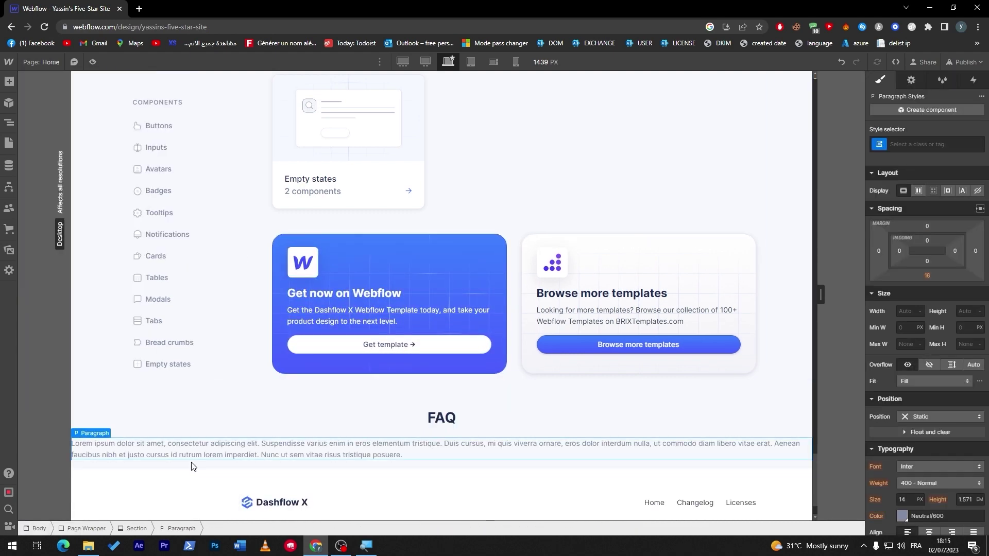
pyautogui.doubleClick(184, 444)
pyautogui.hotkey('ctrl', 'a')
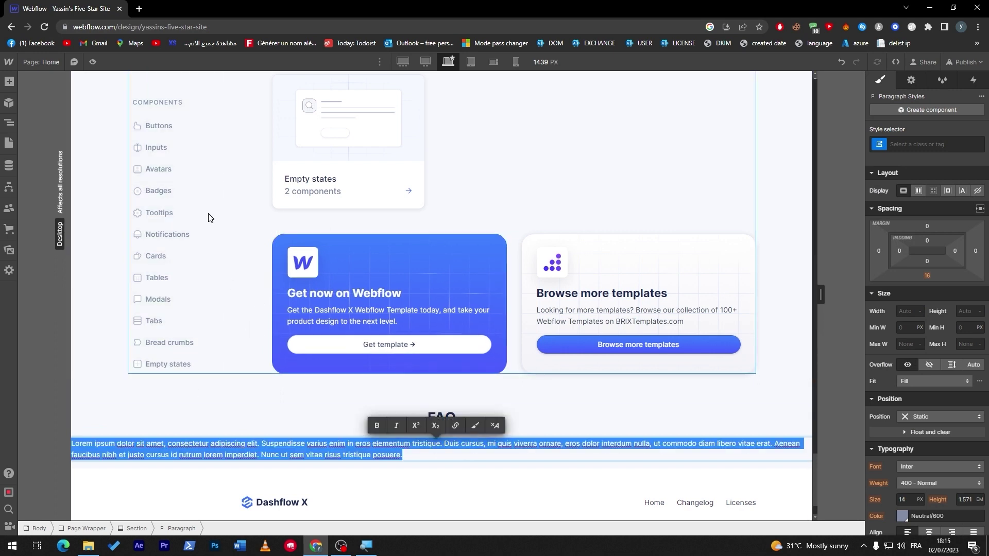
pyautogui.press('BackSpace')
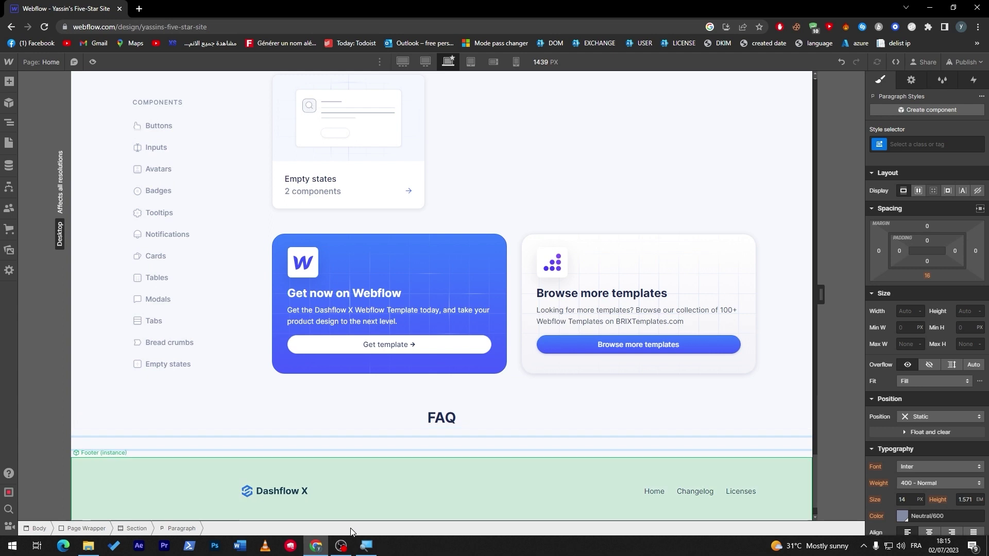
pyautogui.press('Return')
pyautogui.press('Return')
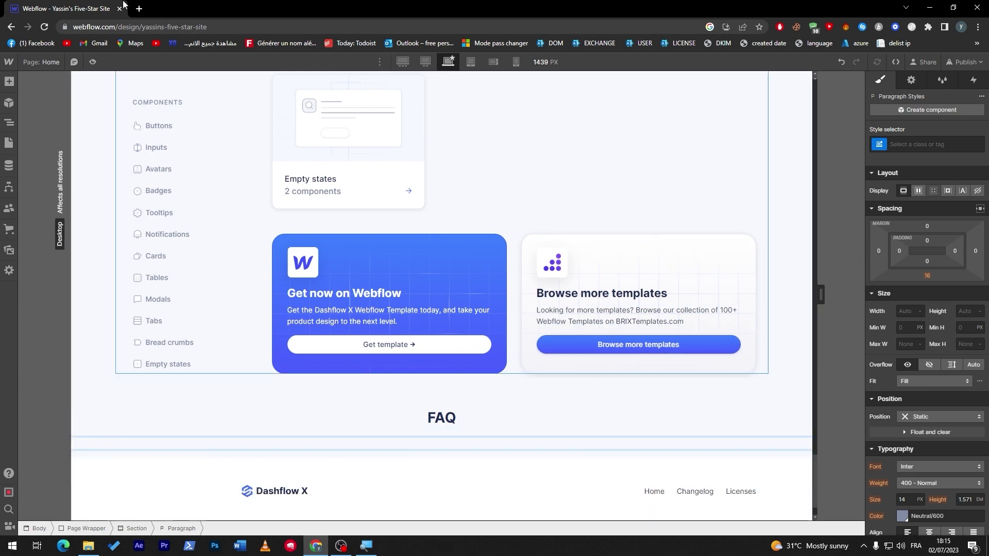
pyautogui.click(138, 9)
# Ask ChatGPT for five FAQs with answers for a random website.
pyautogui.write('c')
pyautogui.click(132, 48)
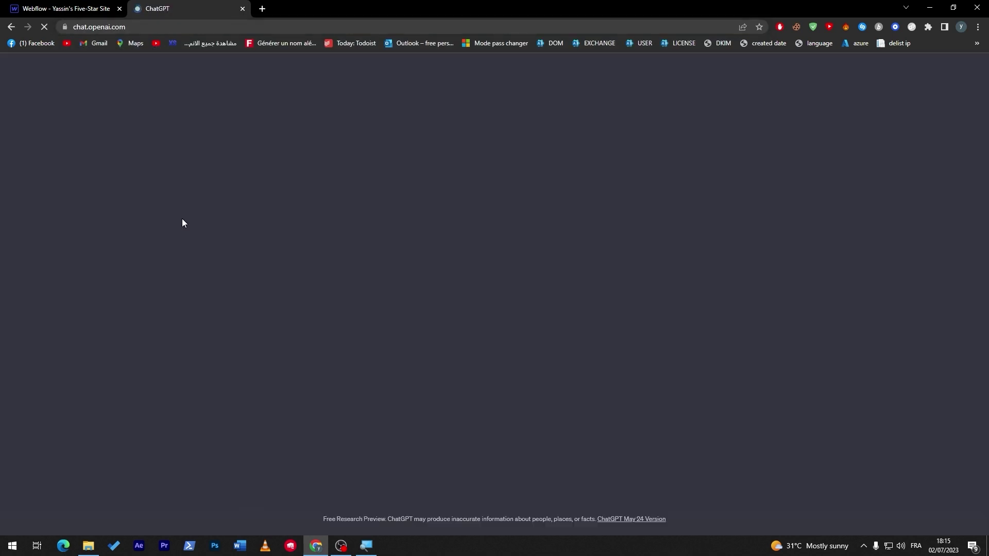
pyautogui.write('GENERATE fo')
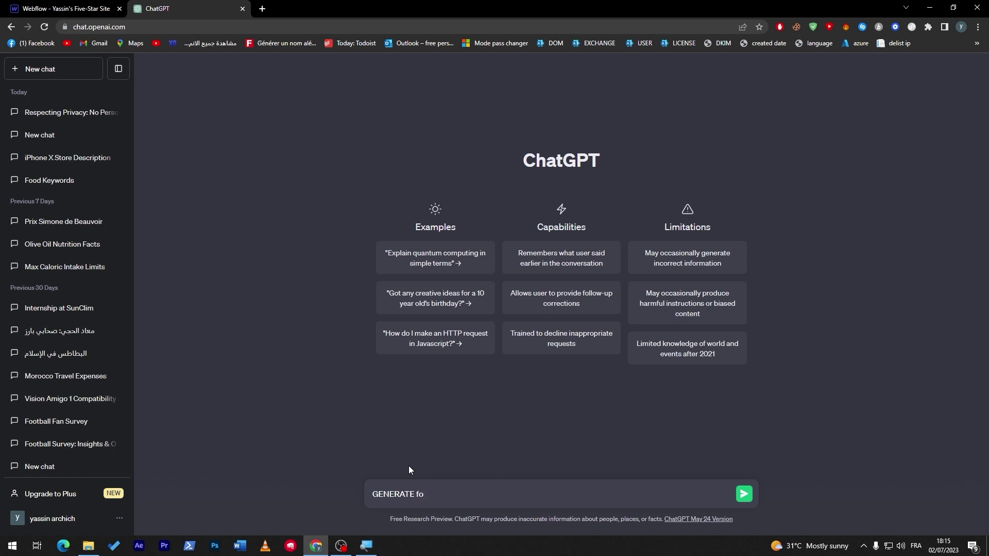
pyautogui.write('FAQ for a random website with their ansz=')
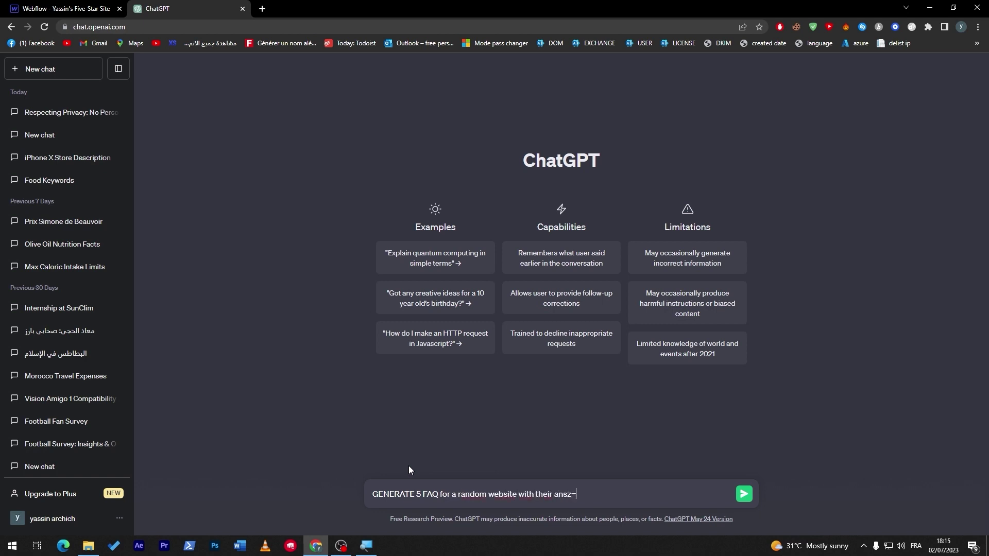
pyautogui.write('s')
pyautogui.press('Return')
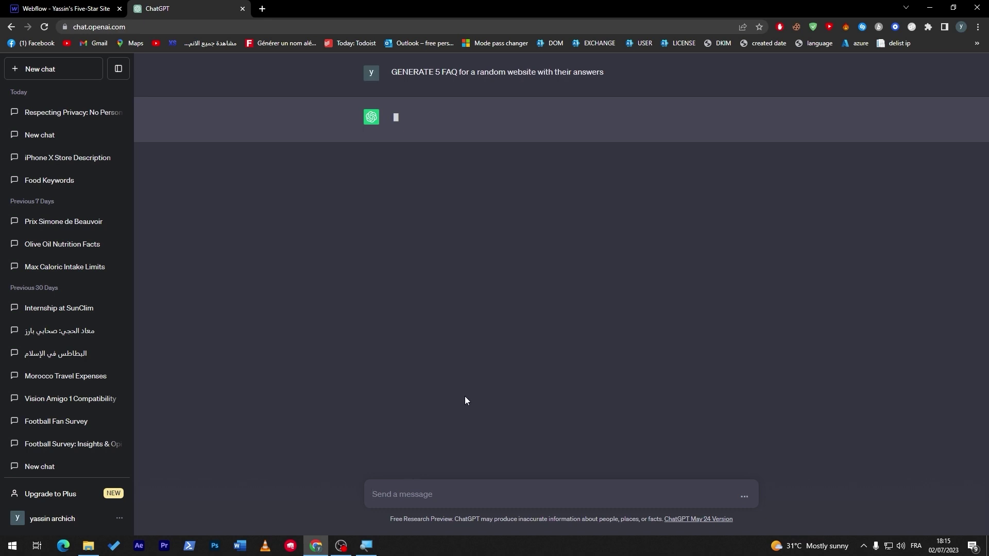
# Copy the generated FAQs and paste them into the empty Webflow paragraph.
pyautogui.moveTo(394, 155); pyautogui.dragTo(698, 384)
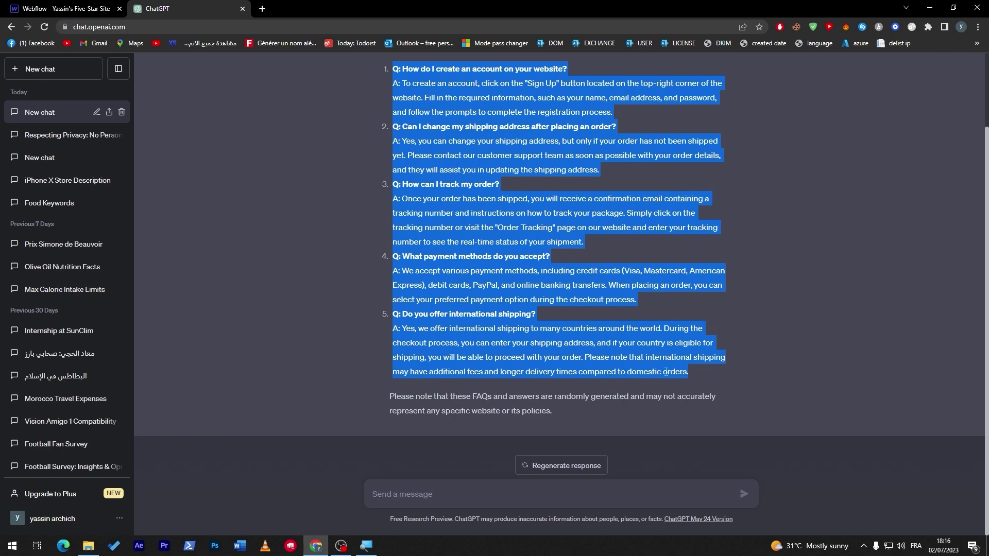
pyautogui.hotkey('ctrl', 'Tab')
pyautogui.doubleClick(277, 439)
pyautogui.hotkey('ctrl', 'v')
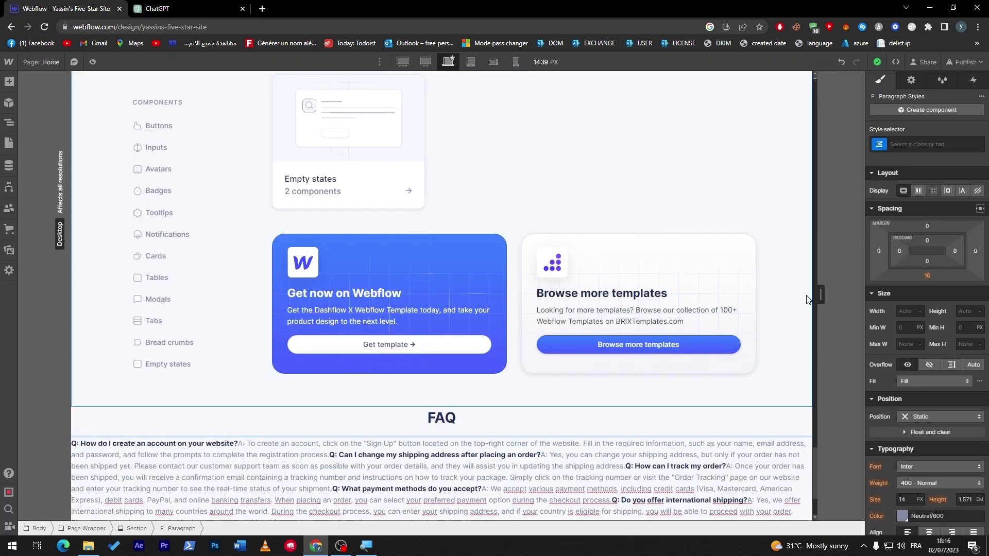
# Start the second, third and fourth FAQ questions on new lines.
pyautogui.click(837, 320)
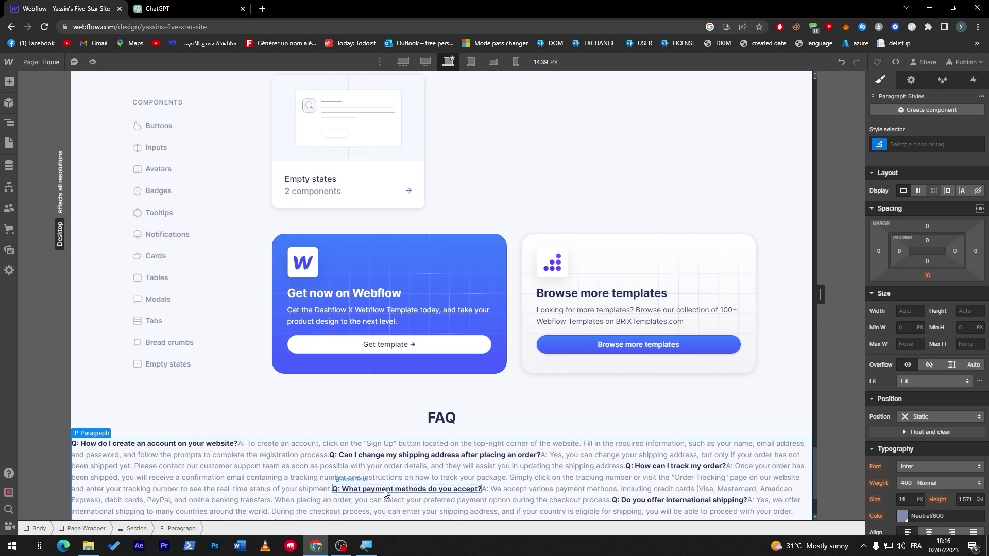
pyautogui.doubleClick(330, 456)
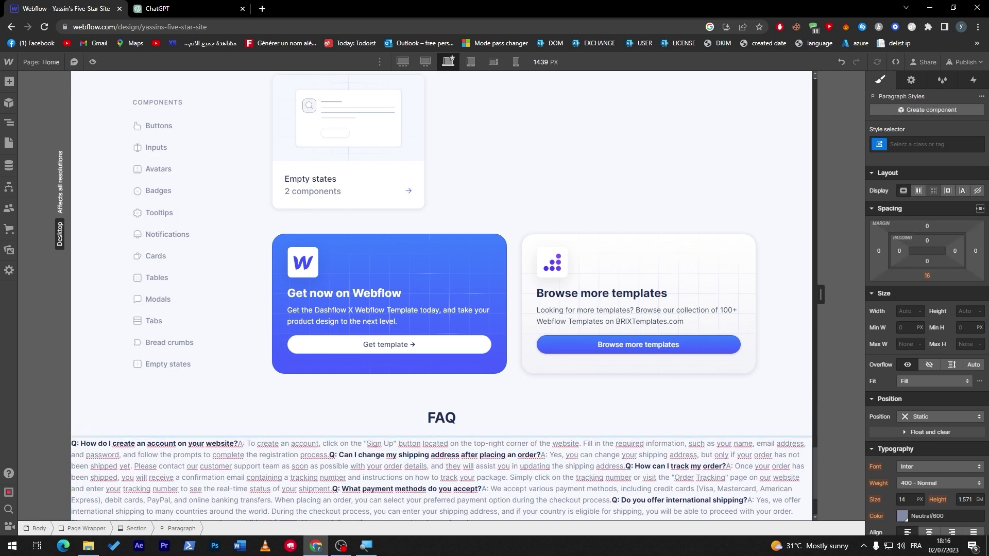
pyautogui.hotkey('shift', 'Return')
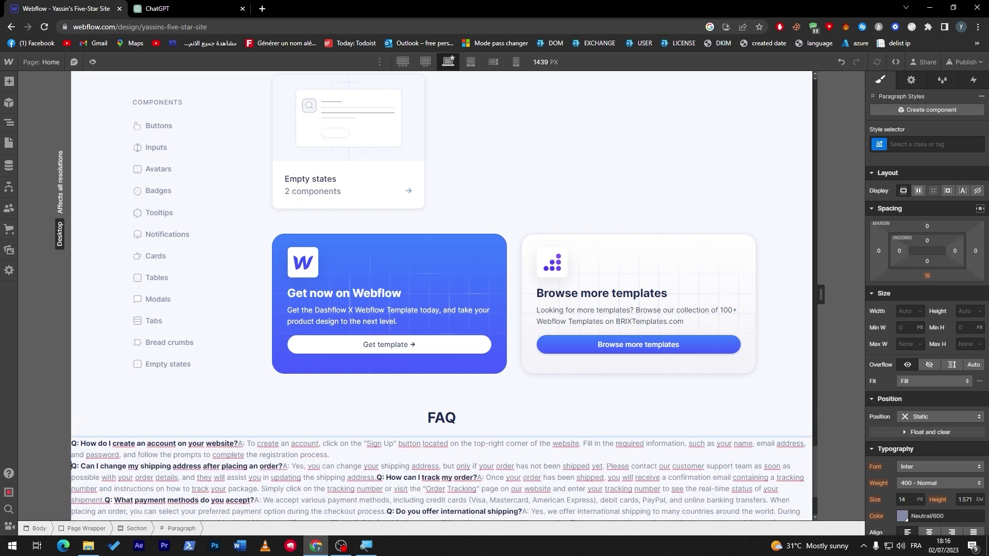
pyautogui.hotkey('shift', 'Return')
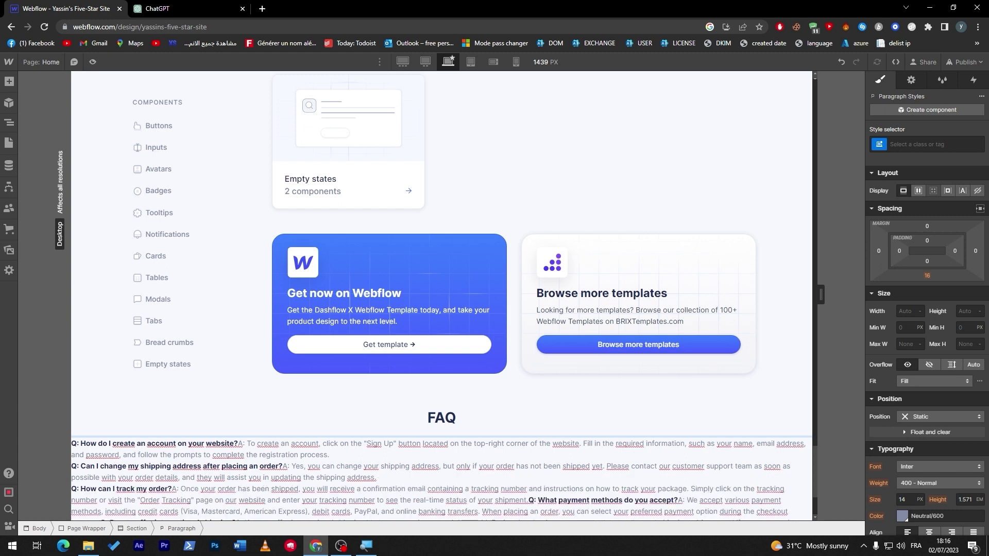
pyautogui.hotkey('shift', 'Return')
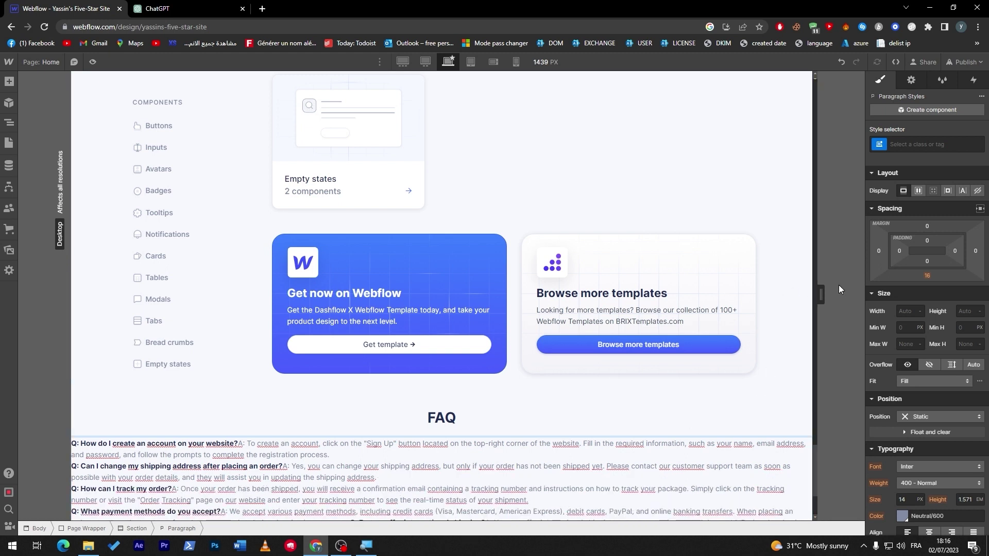
pyautogui.press('Escape')
# Select the main section and grid container, and switch the canvas to the 1440px breakpoint.
pyautogui.click(786, 290)
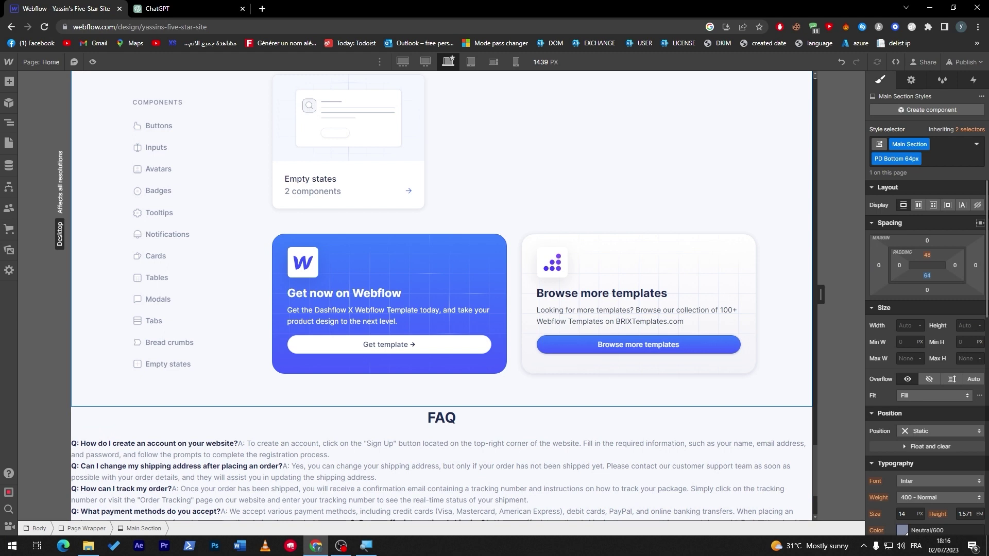
pyautogui.scroll(-5, 985, 316)
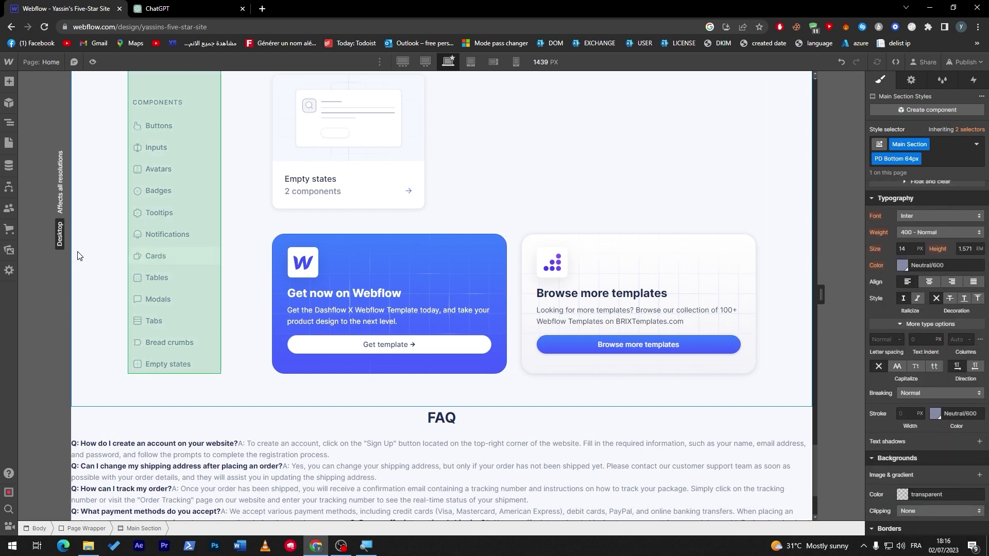
pyautogui.click(304, 156)
pyautogui.click(424, 63)
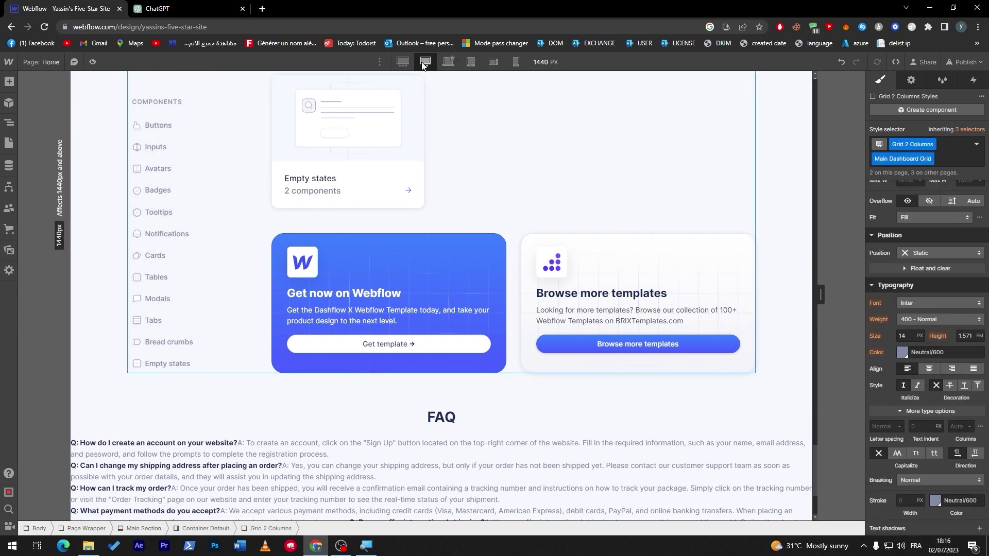
pyautogui.scroll(2, 814, 79)
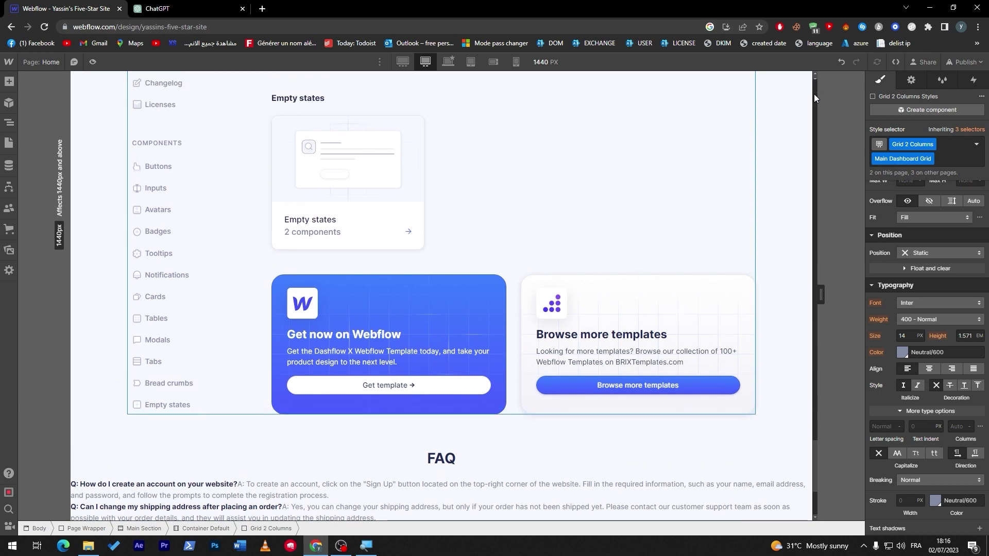
pyautogui.scroll(-4, 290, 371)
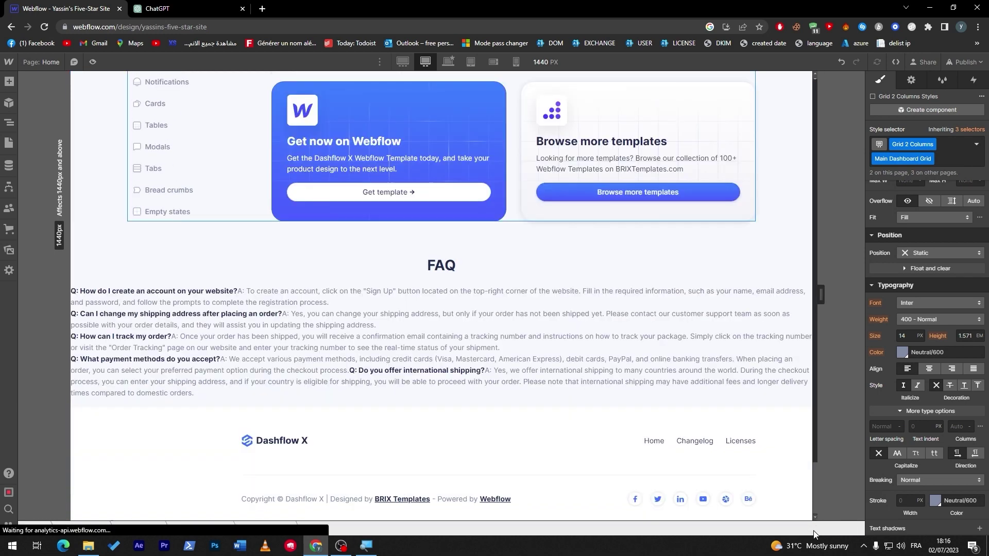
# Put the fifth question and its answer on their own lines.
pyautogui.click(274, 357)
pyautogui.doubleClick(224, 349)
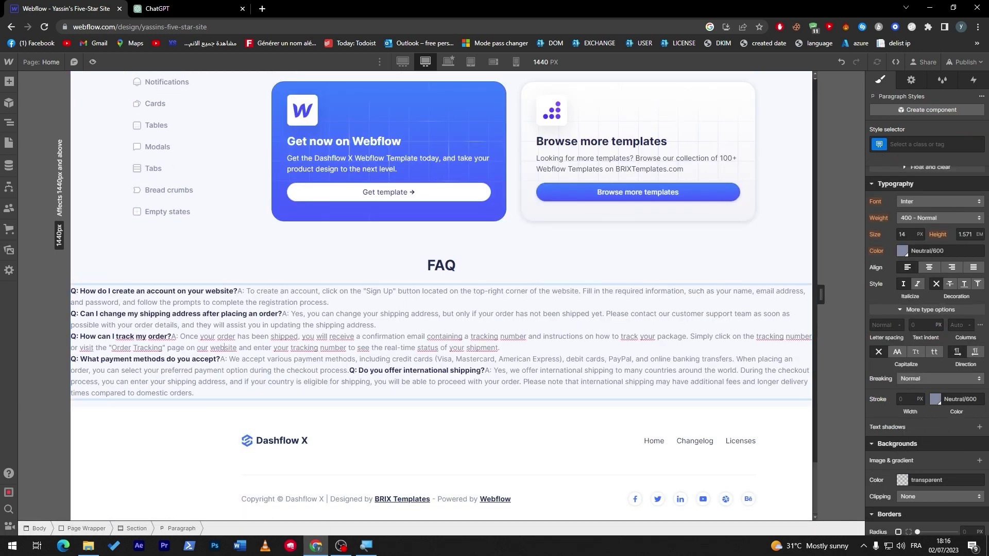
pyautogui.click(349, 370)
pyautogui.hotkey('shift', 'Return')
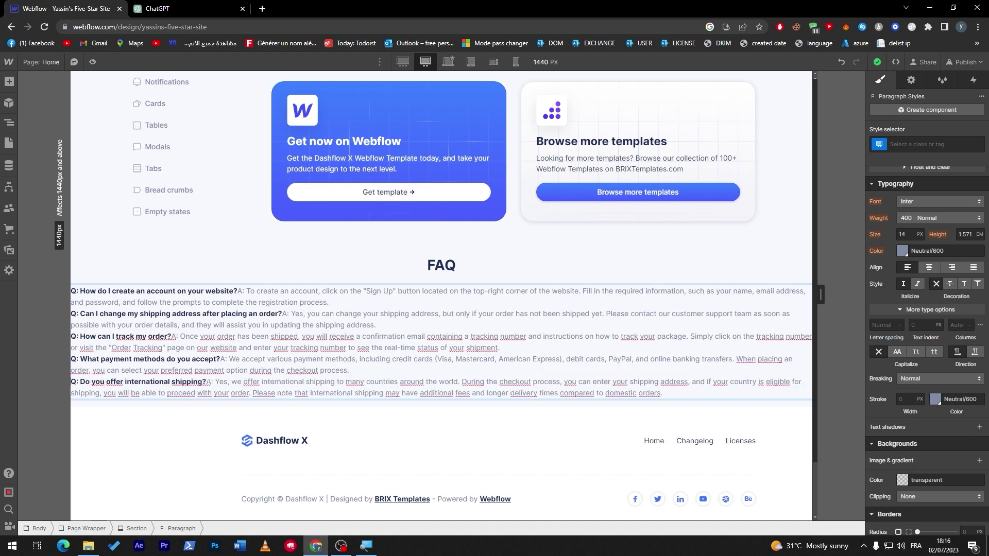
pyautogui.hotkey('shift', 'Return')
# Move the fourth, third, second and first answers onto their own lines.
pyautogui.click(220, 359)
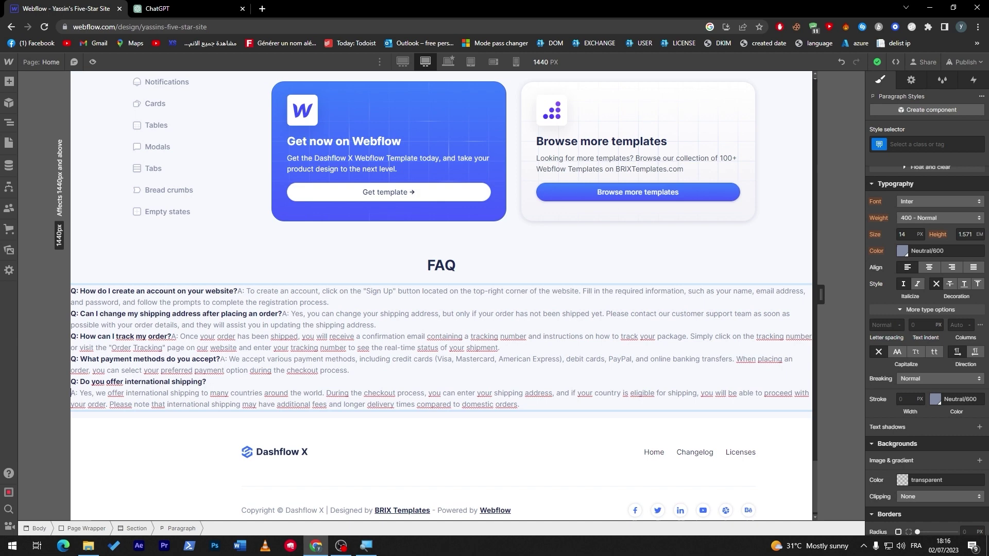
pyautogui.hotkey('shift', 'Return')
pyautogui.click(172, 336)
pyautogui.hotkey('shift', 'Return')
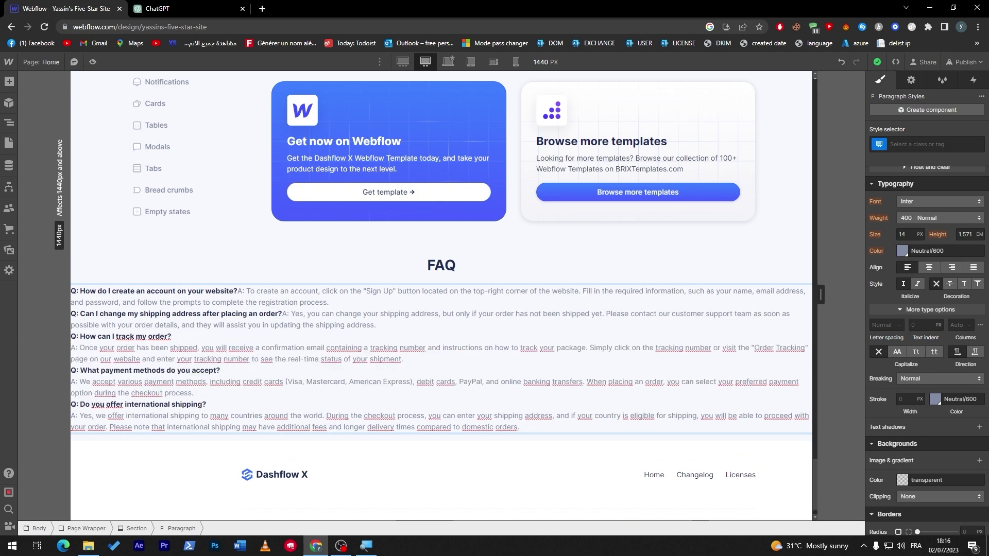
pyautogui.hotkey('shift', 'Return')
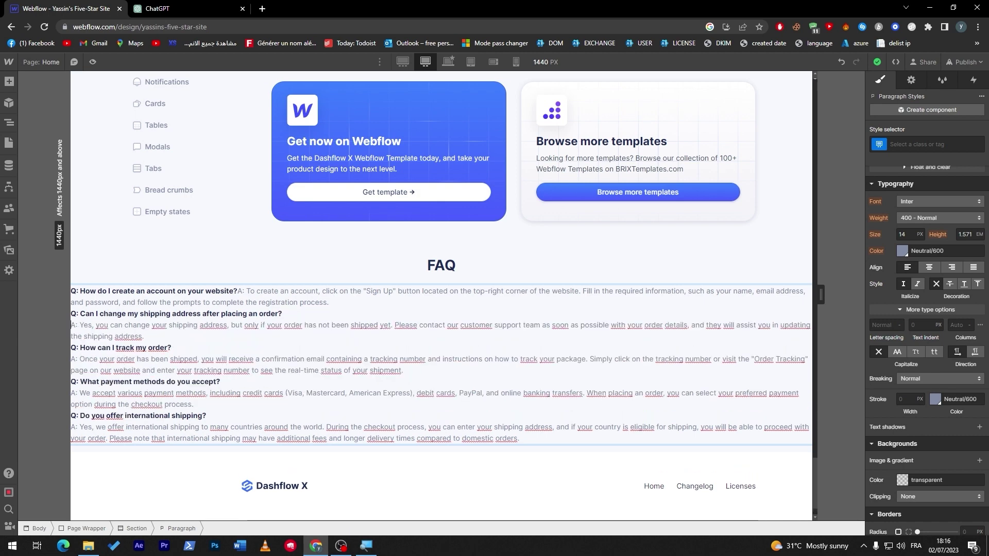
pyautogui.hotkey('shift', 'Return')
pyautogui.click(309, 484)
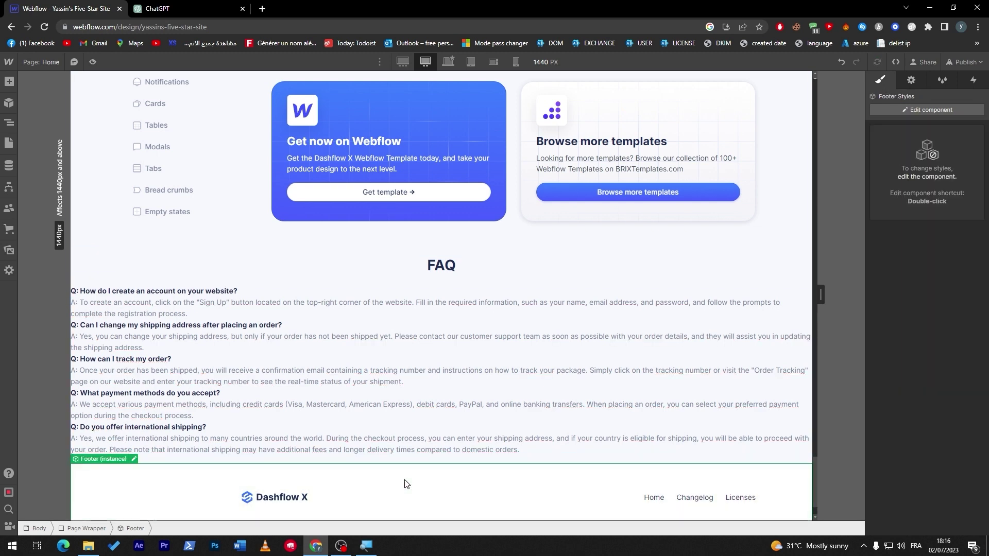
pyautogui.click(267, 313)
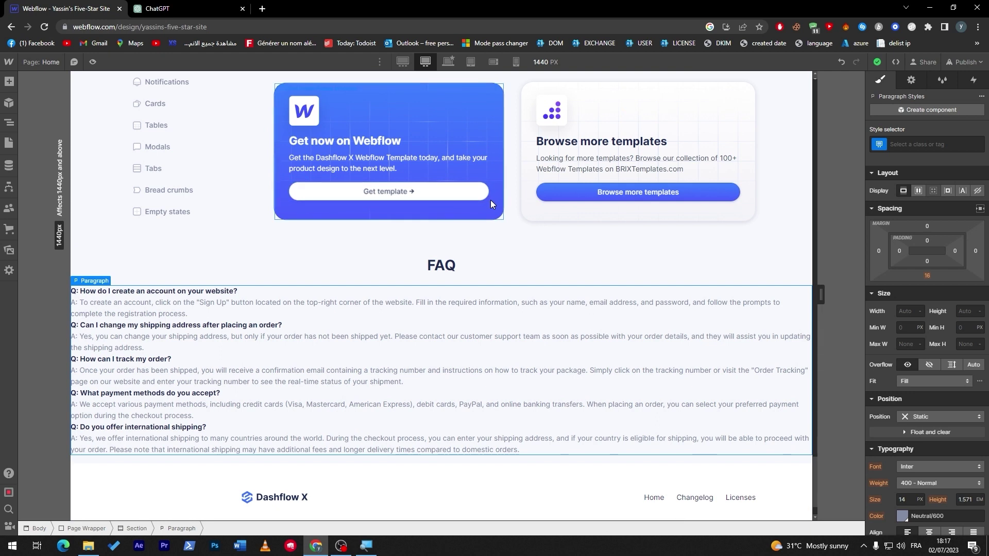
pyautogui.click(9, 62)
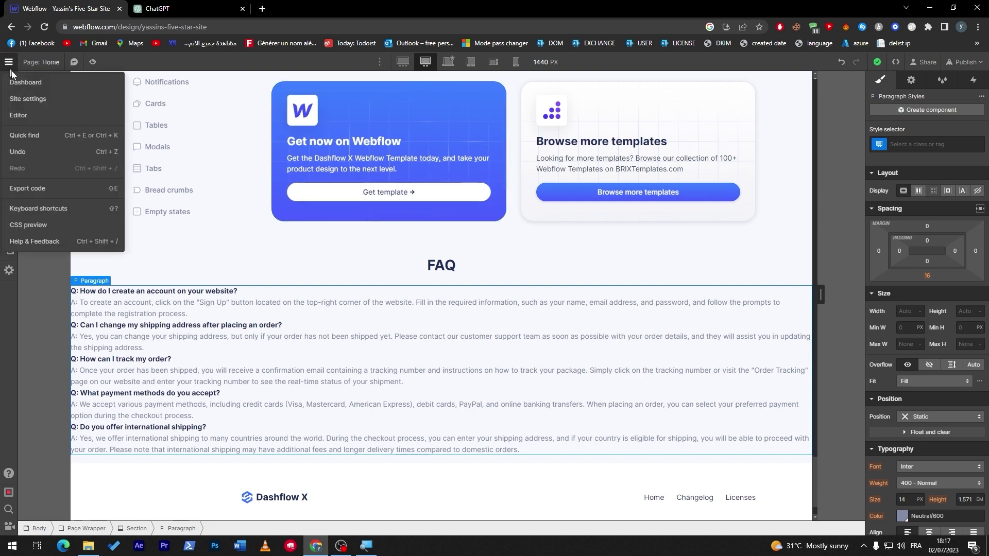
# From the Webflow sites dashboard, start a new site to reach the template gallery.
pyautogui.click(57, 84)
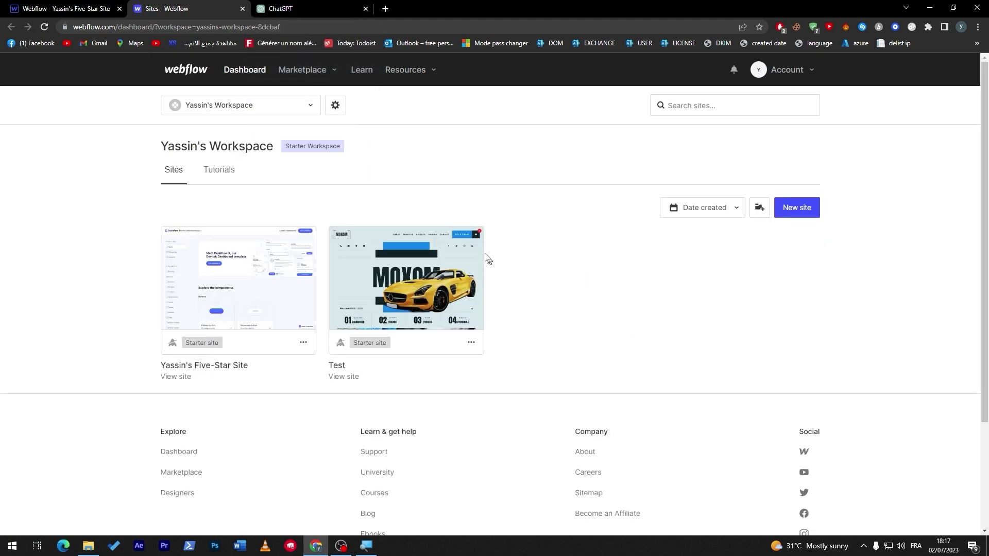
pyautogui.moveTo(479, 253)
pyautogui.click(471, 342)
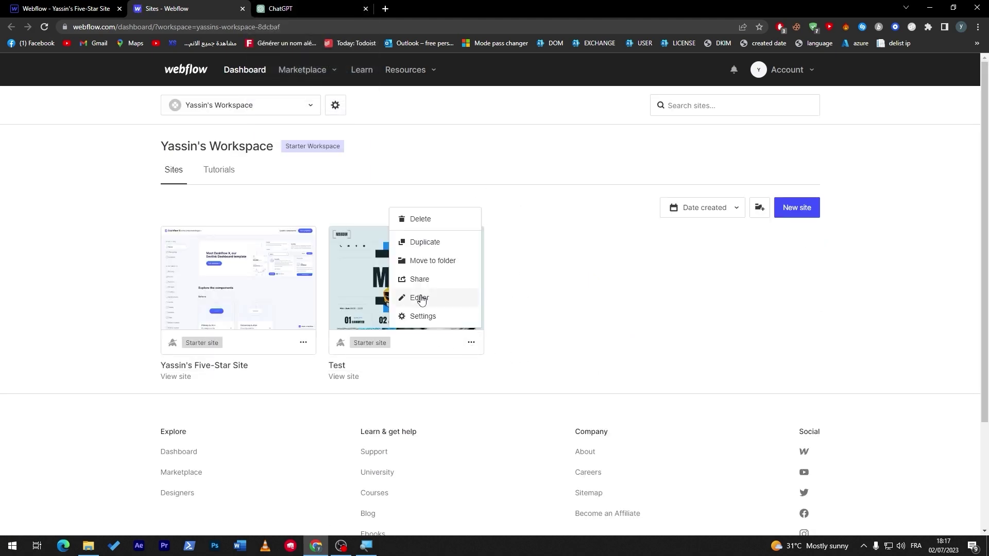
pyautogui.click(797, 208)
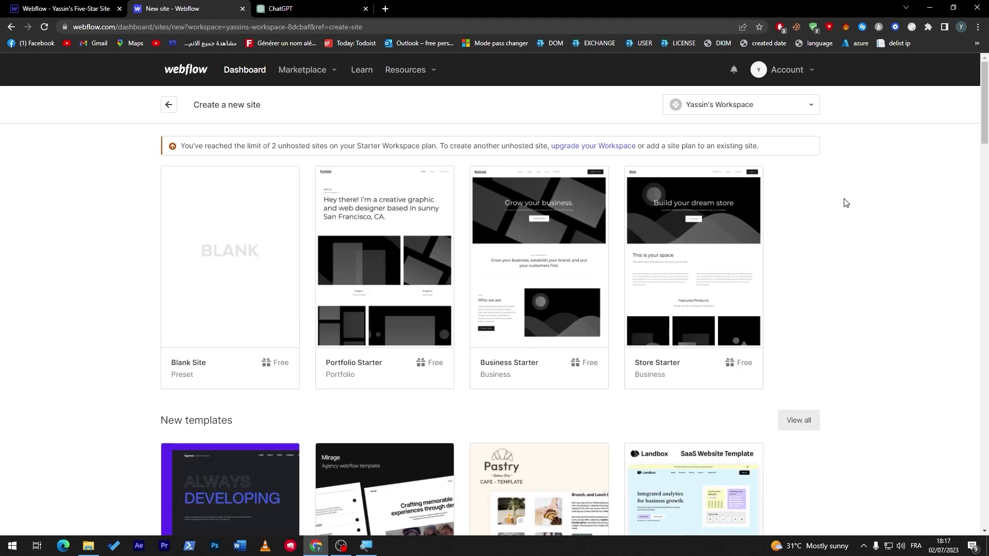
# Open the Mirage, Agencō and Molency agency templates each in a new tab.
pyautogui.click(777, 106)
pyautogui.click(776, 108)
pyautogui.scroll(-18, 969, 206)
pyautogui.scroll(-6, 956, 279)
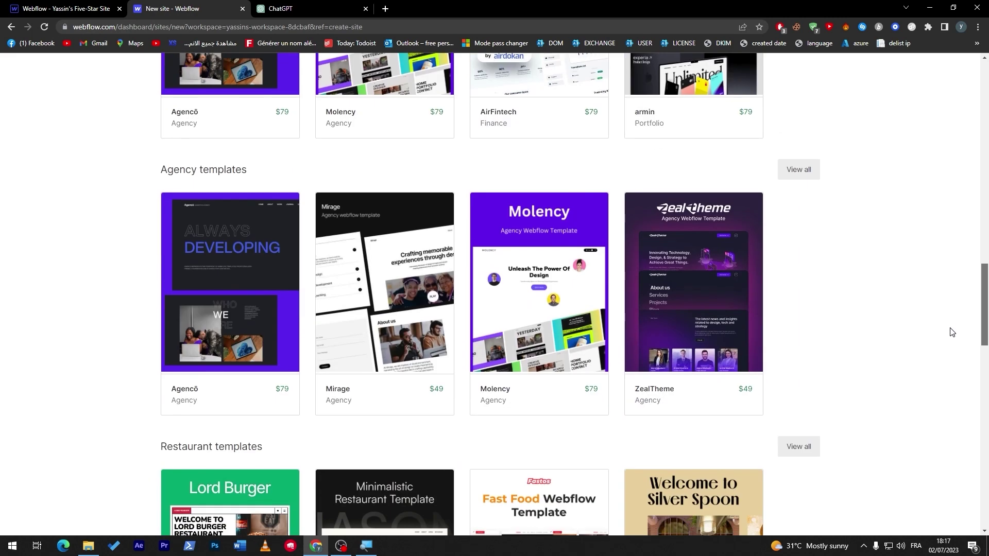
pyautogui.scroll(-3, 950, 340)
pyautogui.middleClick(386, 177)
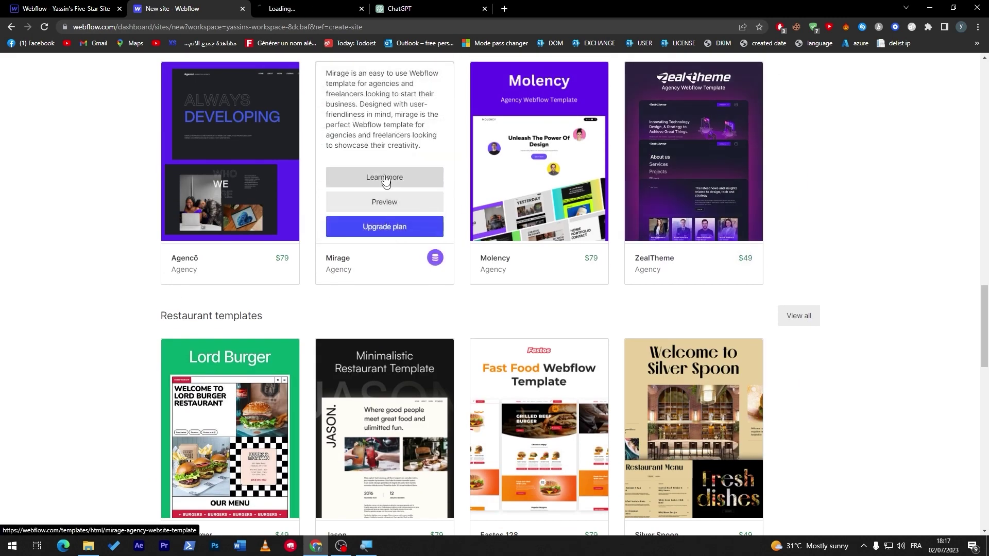
pyautogui.middleClick(215, 202)
pyautogui.middleClick(521, 202)
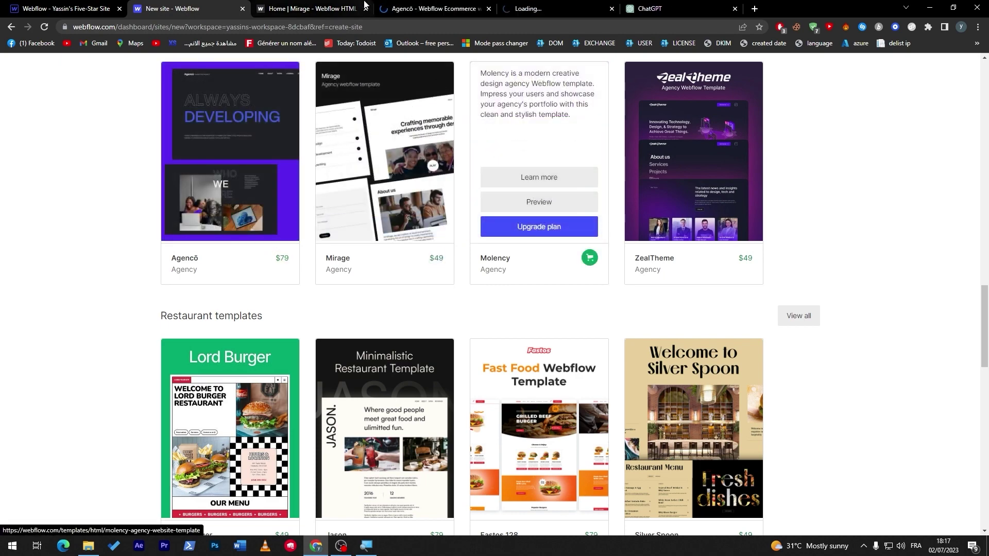
# Browse the Mirage and Agencō template pages.
pyautogui.click(363, 6)
pyautogui.scroll(-15, 946, 472)
pyautogui.scroll(15, 946, 472)
pyautogui.scroll(10, 969, 192)
pyautogui.scroll(-20, 954, 66)
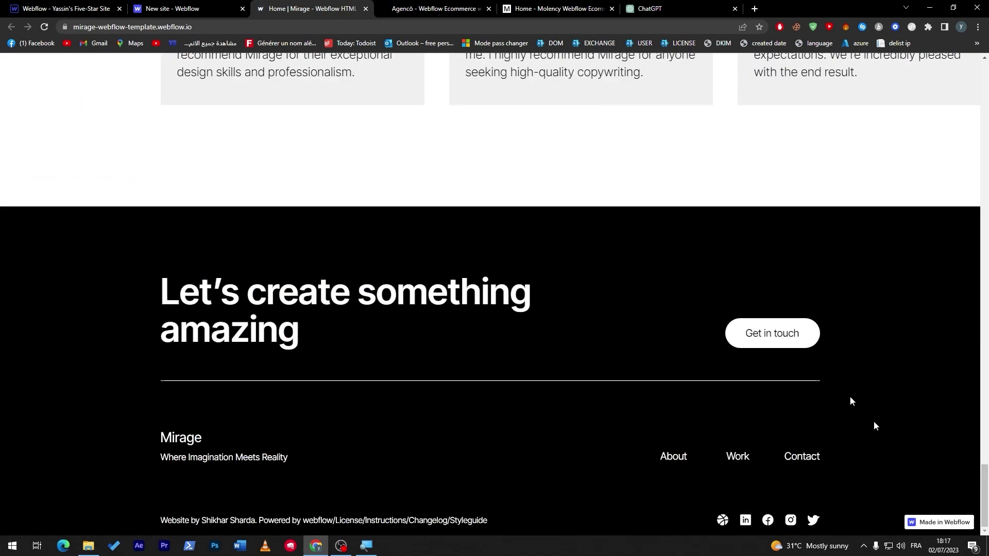
pyautogui.click(438, 8)
pyautogui.scroll(-15, 982, 515)
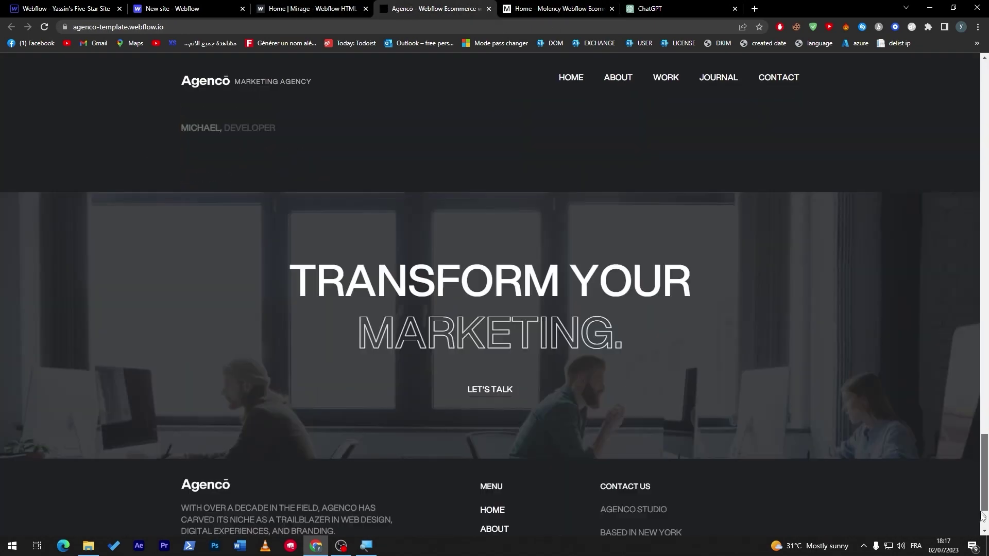
pyautogui.scroll(-3, 982, 515)
# Scroll Molency to its FAQ and expand 'How Much Does It Cost For A Website?'.
pyautogui.click(549, 6)
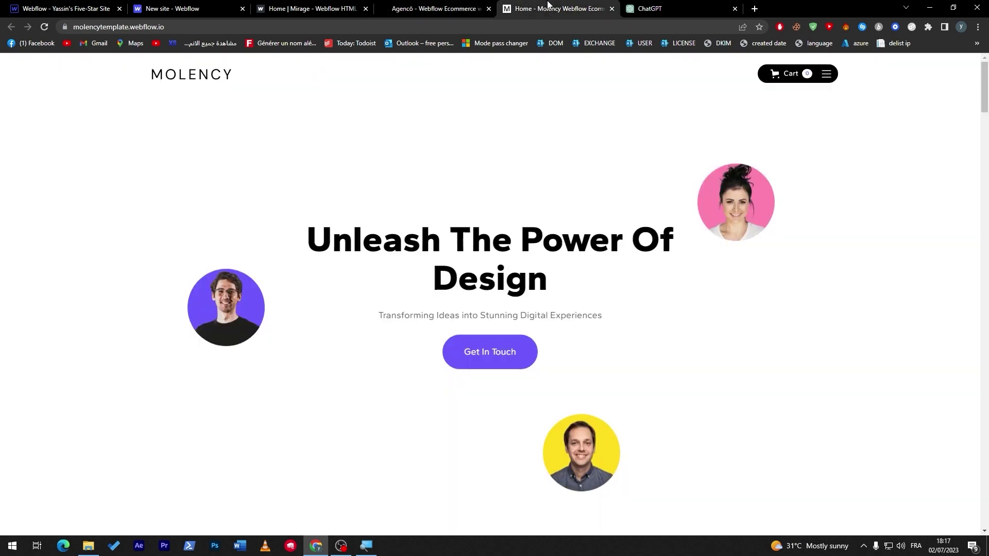
pyautogui.scroll(-20, 967, 452)
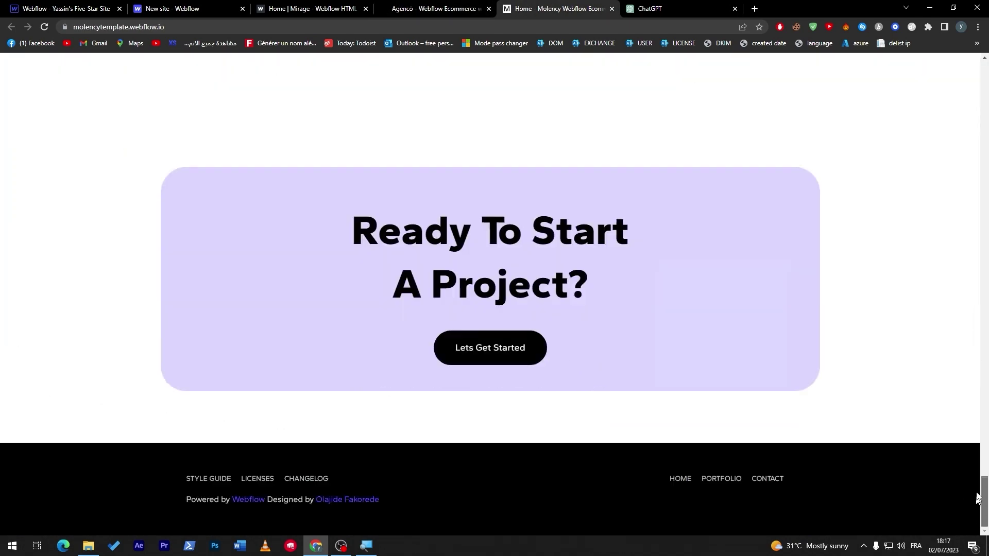
pyautogui.moveTo(978, 499); pyautogui.dragTo(981, 423)
pyautogui.click(689, 279)
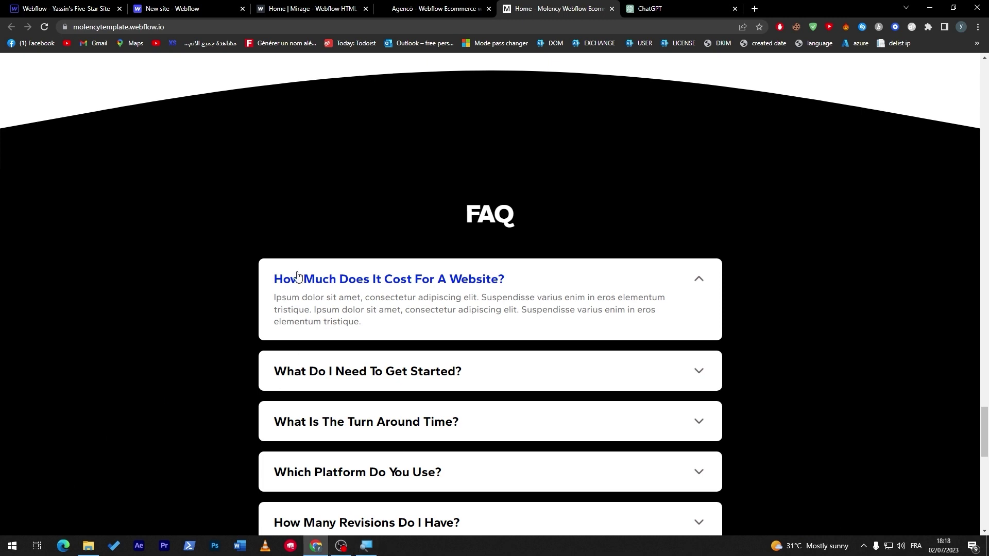
pyautogui.doubleClick(560, 216)
pyautogui.click(505, 214)
pyautogui.click(701, 280)
pyautogui.click(699, 279)
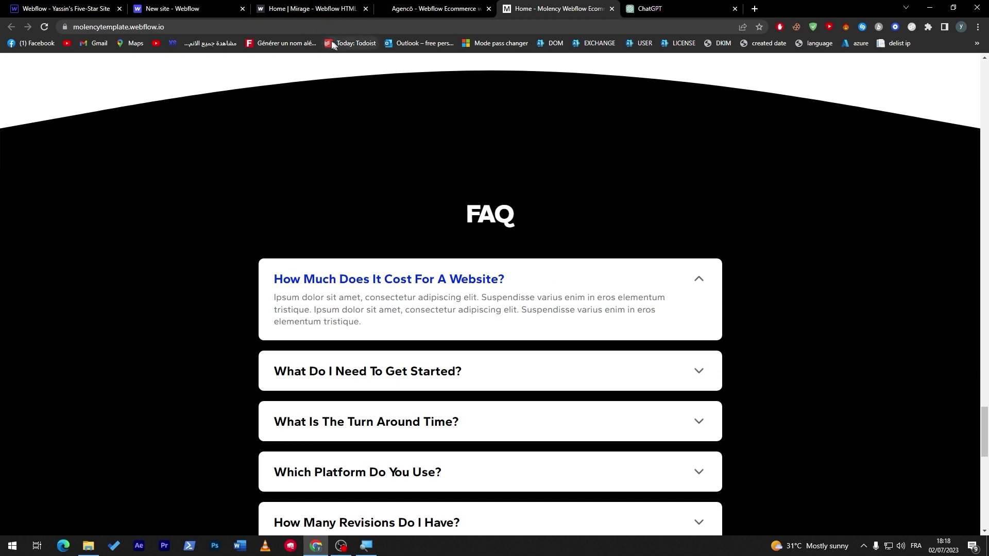
# Compare with the template gallery and Agencō tabs, then revisit Molency's FAQ section.
pyautogui.click(183, 9)
pyautogui.moveTo(549, 206)
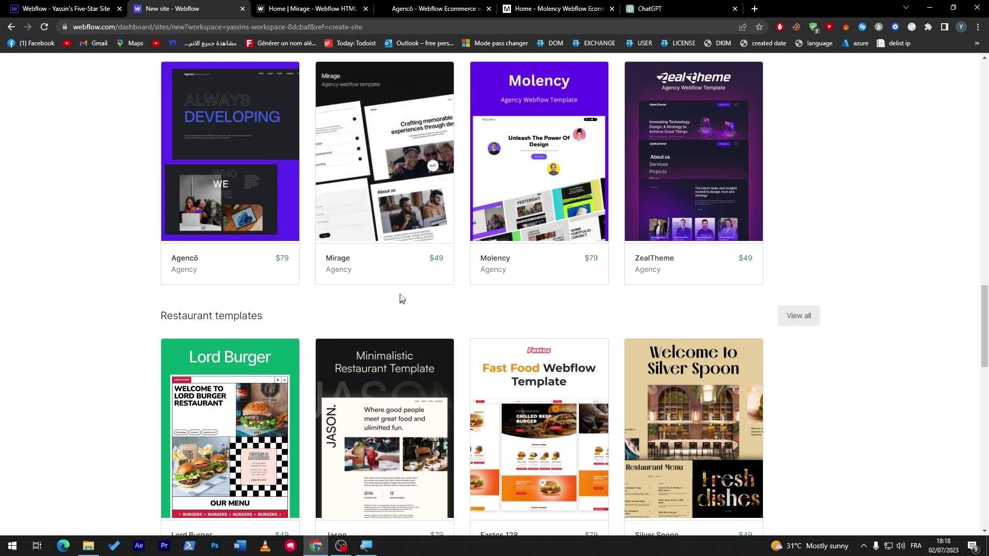
pyautogui.click(433, 12)
pyautogui.click(535, 5)
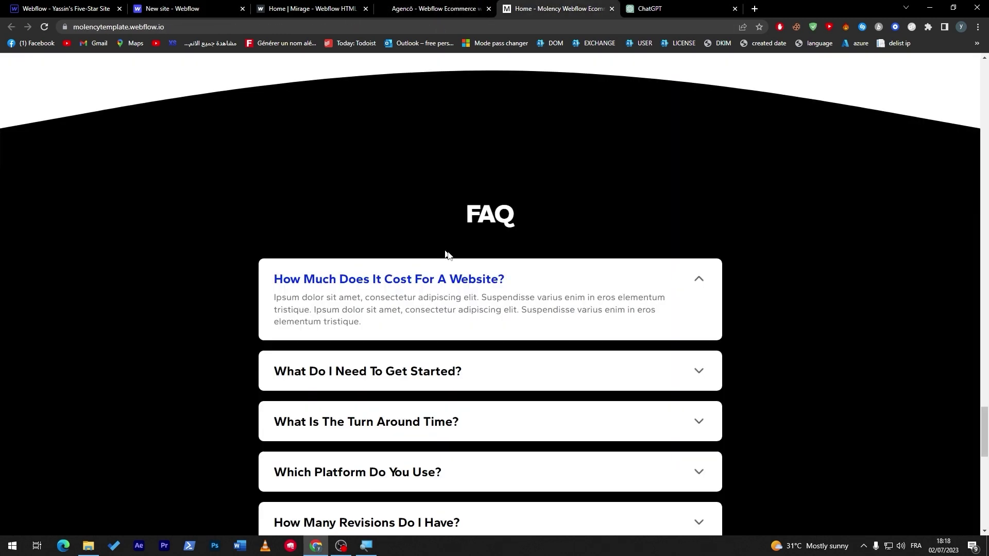
pyautogui.moveTo(986, 424); pyautogui.dragTo(987, 435)
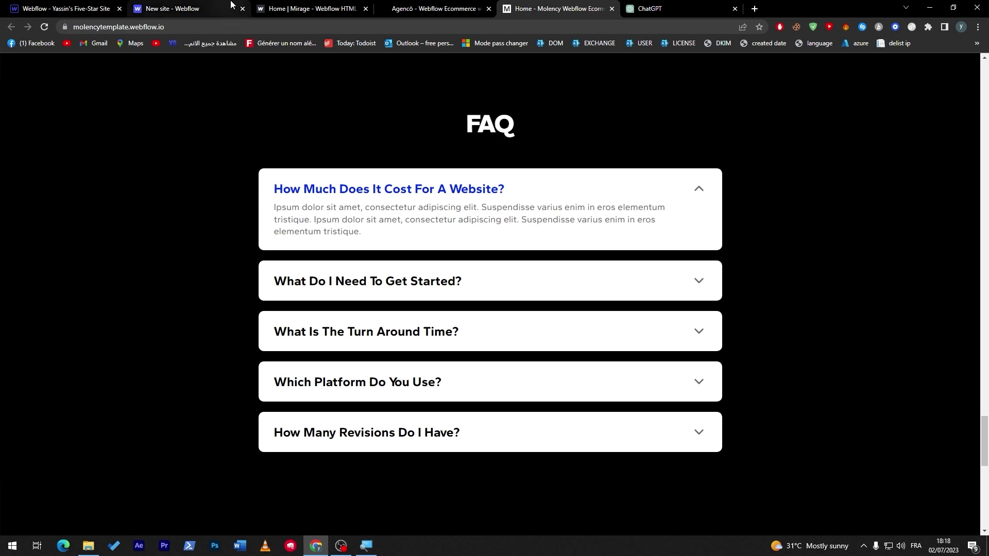
pyautogui.click(173, 8)
# Back in the Dashflow X Designer, edit the FAQ paragraph text at the second answer.
pyautogui.click(75, 5)
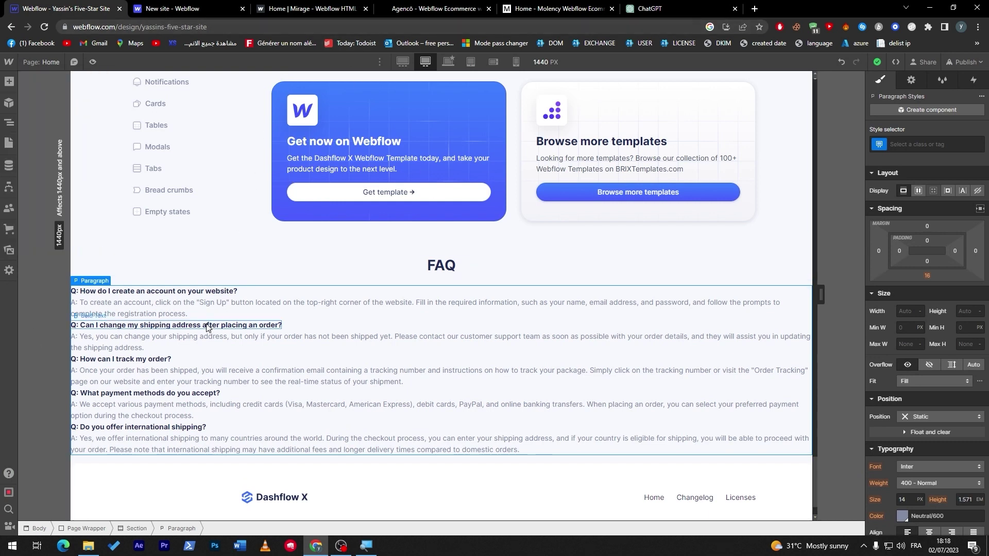
pyautogui.doubleClick(181, 304)
pyautogui.click(187, 336)
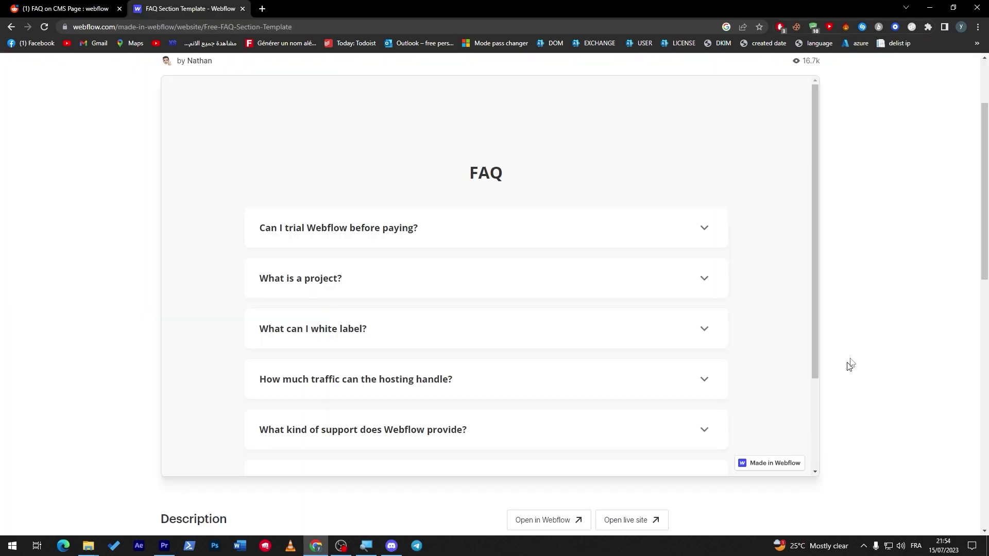
pyautogui.scroll(2, 971, 257)
# Expand, then collapse, the template's questions on Webflow support, white labelling, projects and trialling.
pyautogui.scroll(-2, 883, 252)
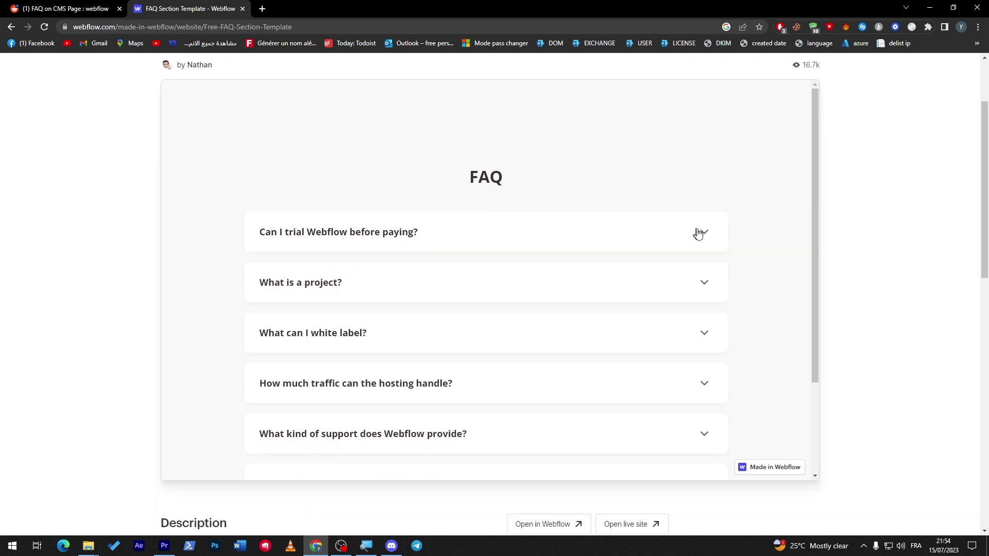
pyautogui.moveTo(815, 215); pyautogui.dragTo(820, 341)
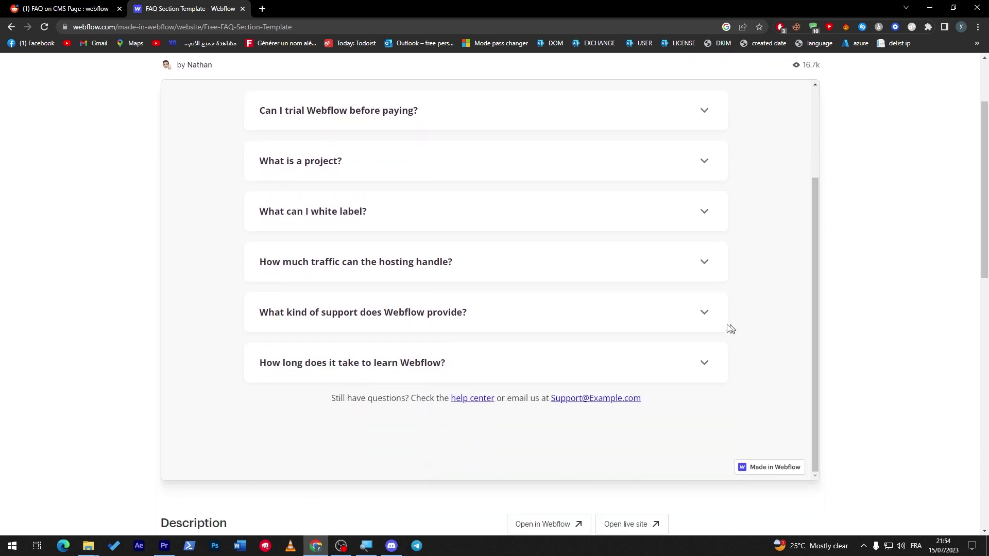
pyautogui.click(699, 312)
pyautogui.click(703, 212)
pyautogui.click(707, 170)
pyautogui.click(705, 108)
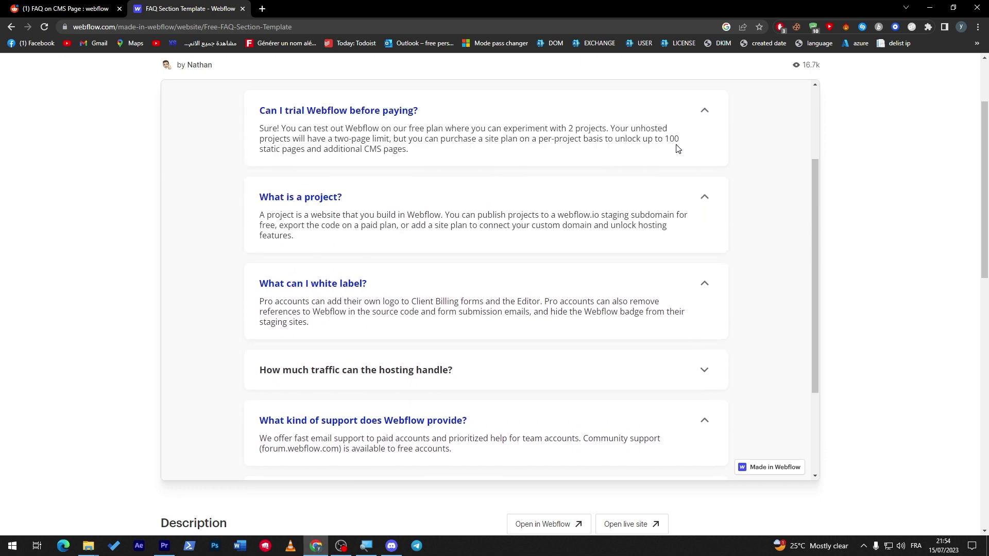
pyautogui.click(703, 114)
pyautogui.click(709, 160)
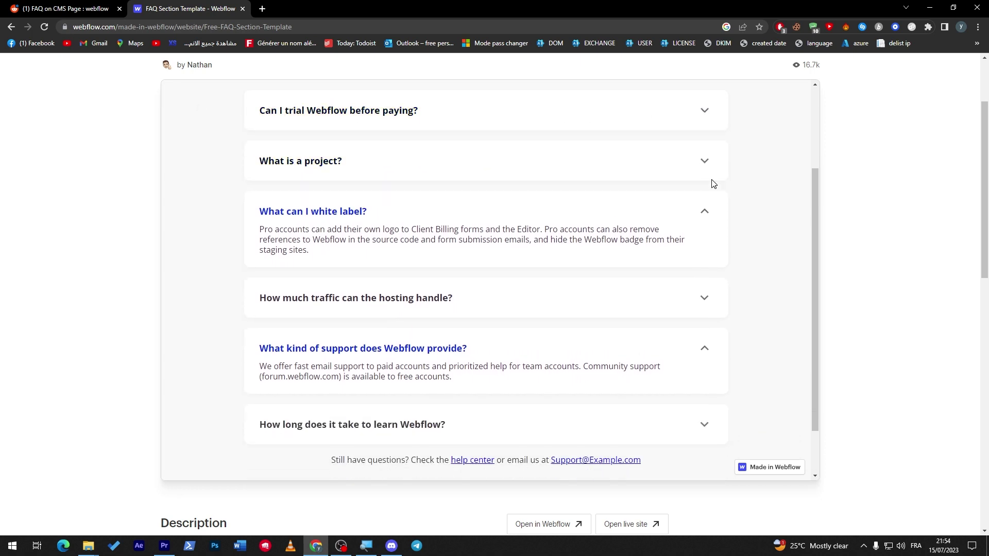
pyautogui.click(708, 211)
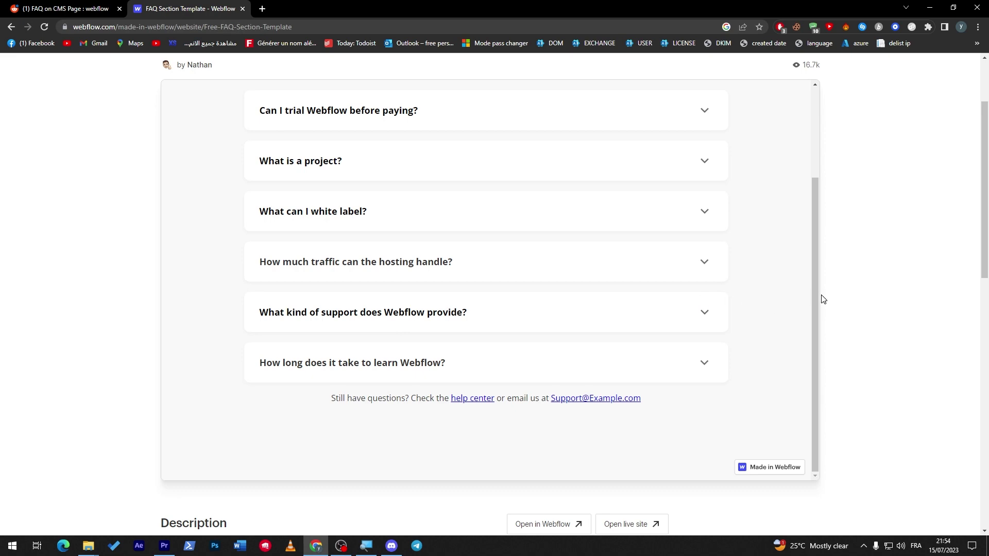
# Try Clone in Webflow on the FAQ template, then return and open the Reddit 'FAQ on CMS Page' post.
pyautogui.scroll(4, 822, 273)
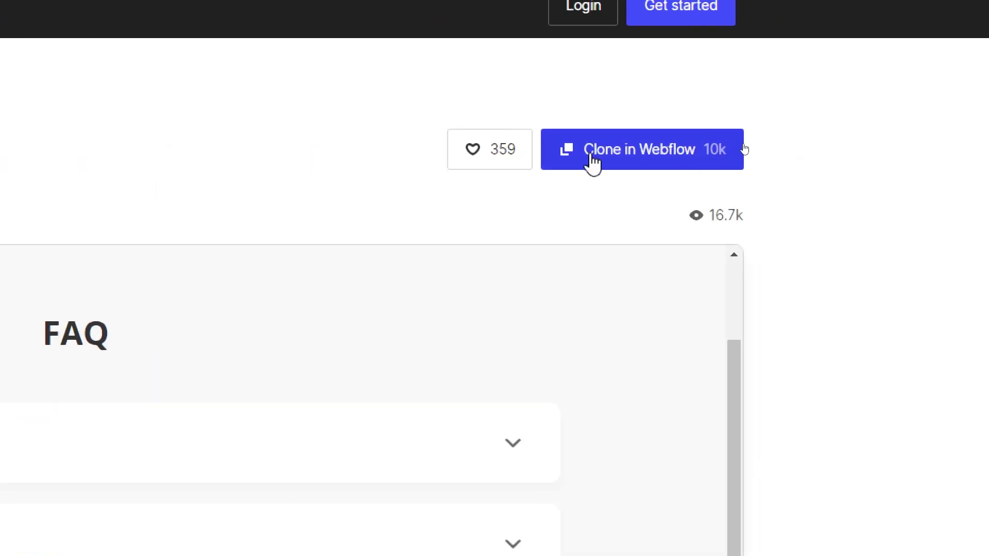
pyautogui.click(592, 157)
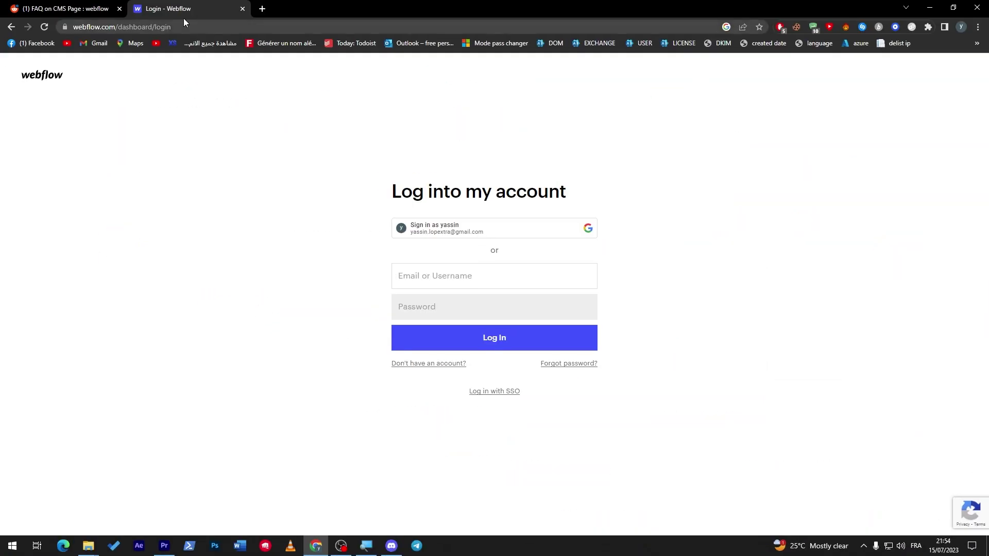
pyautogui.click(11, 27)
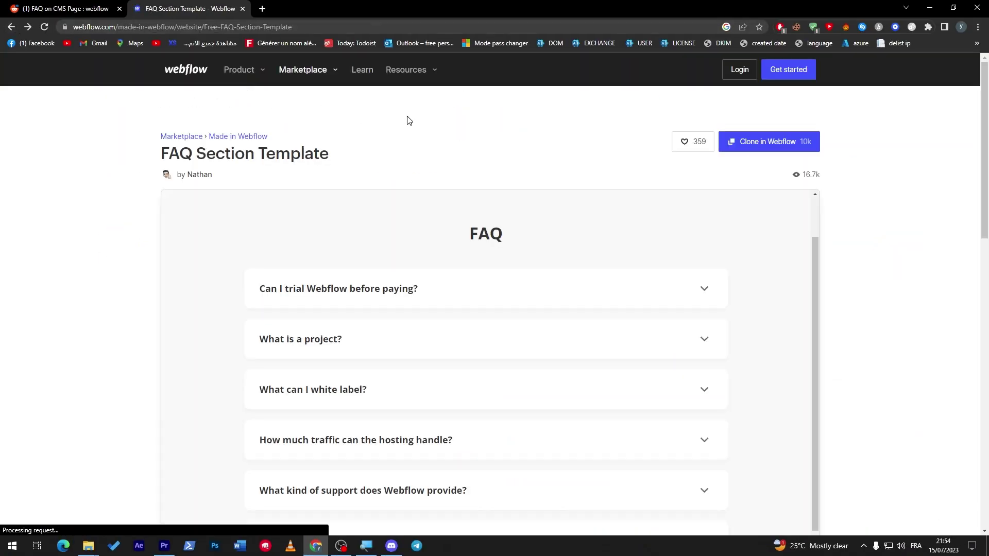
pyautogui.click(107, 7)
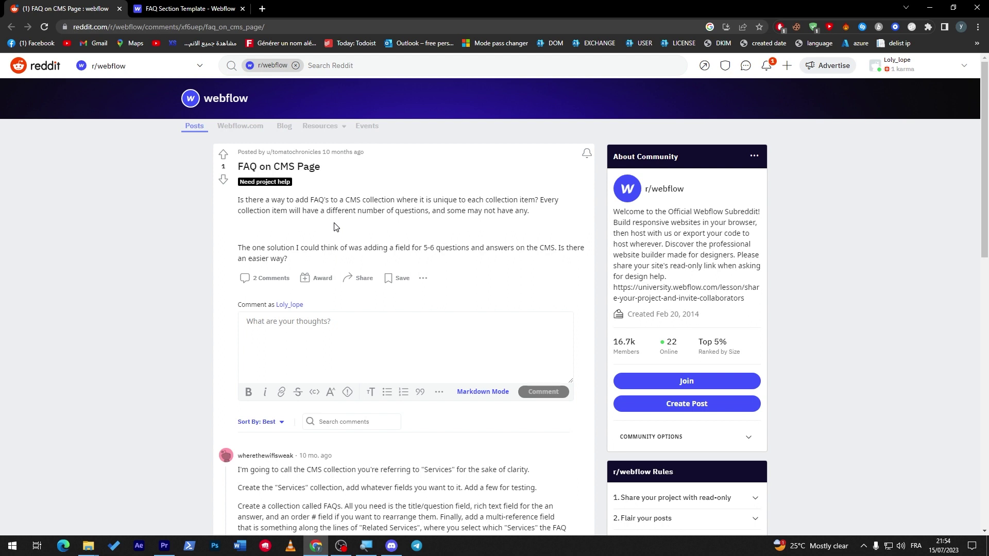
# Read the Reddit replies on adding unique FAQs to CMS collection items, then return to the post.
pyautogui.scroll(-6, 964, 295)
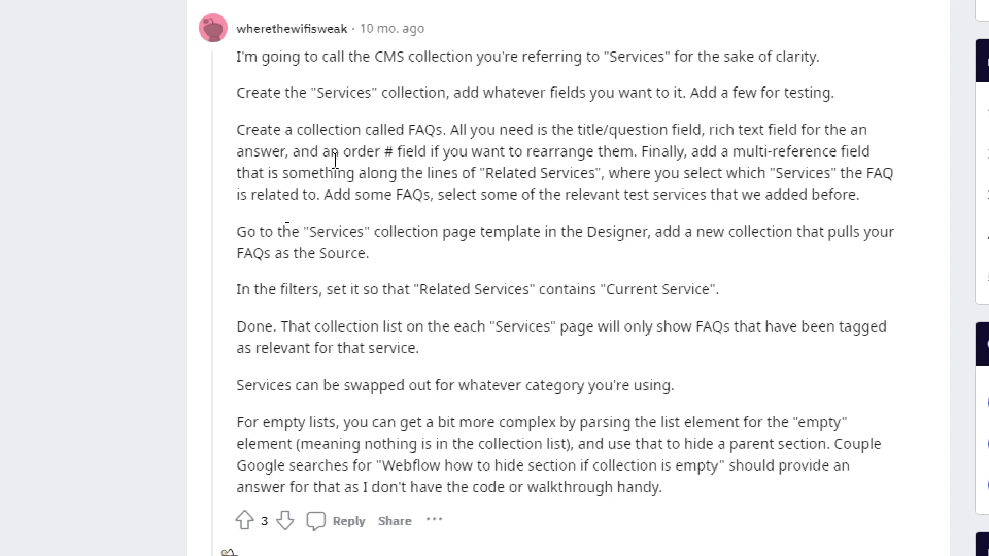
pyautogui.scroll(1, 521, 78)
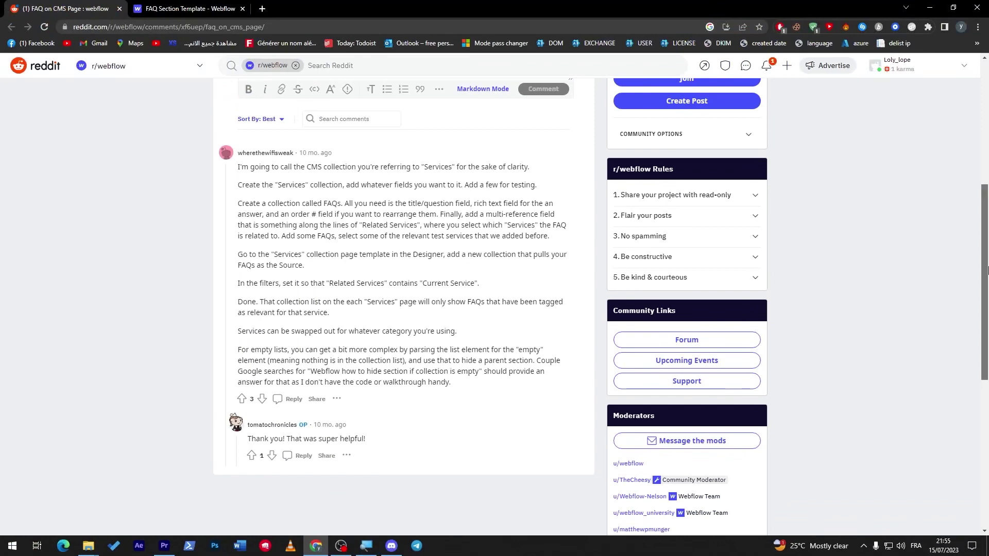
pyautogui.scroll(5, 330, 208)
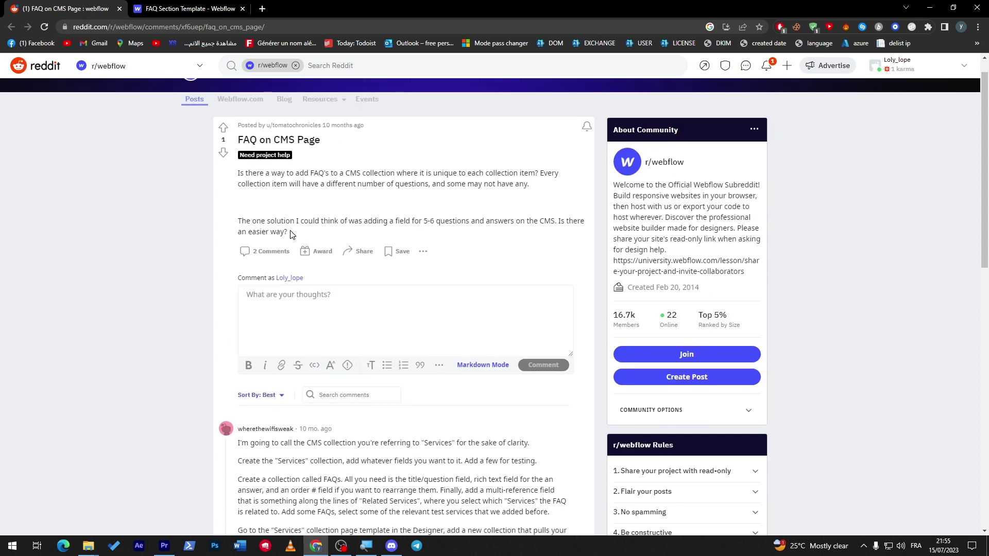
# Return to the FAQ Section Template page and view its collapsed question list.
pyautogui.click(190, 9)
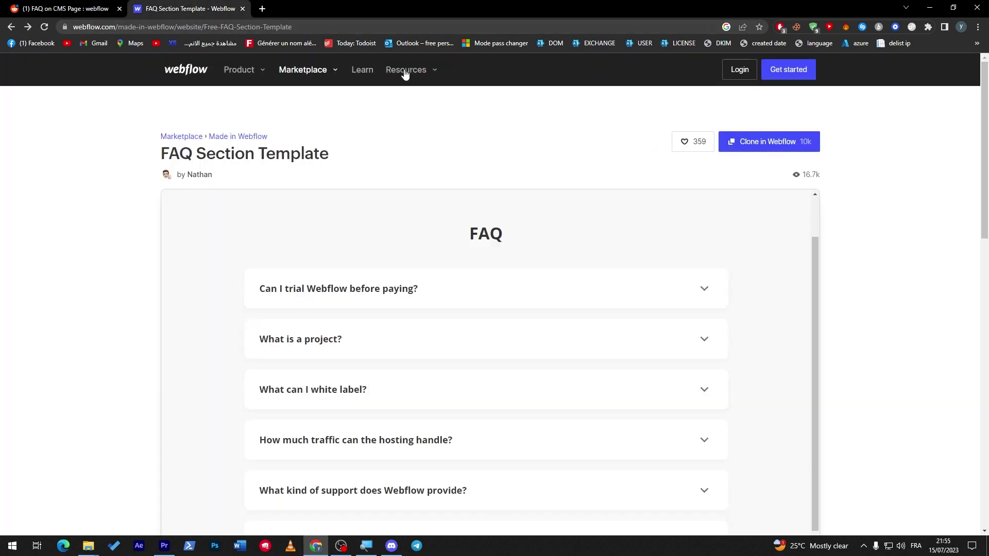
pyautogui.scroll(-1, 985, 170)
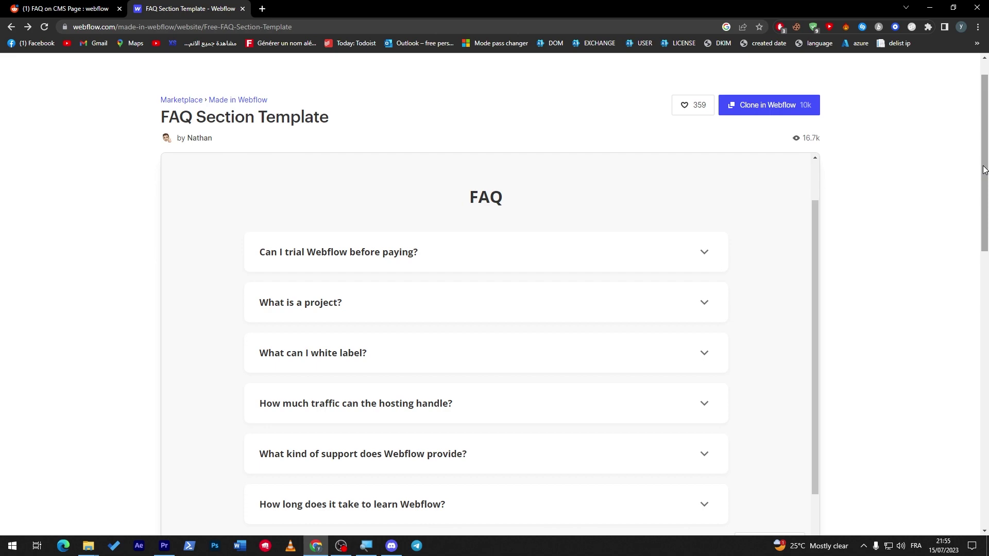